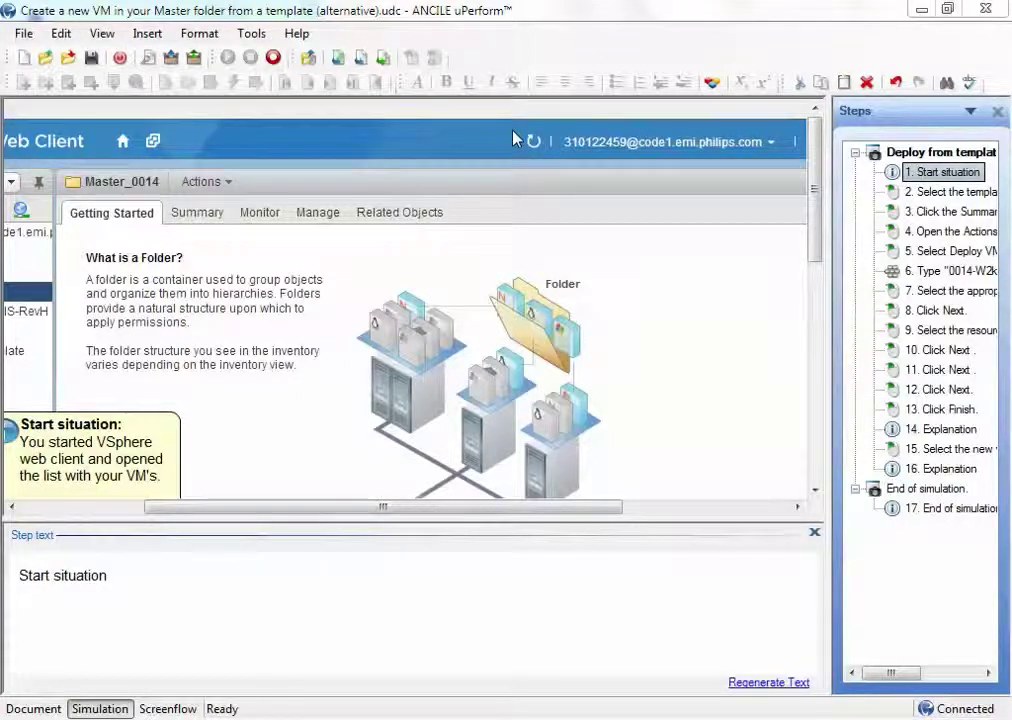
Open the background image of the Start situation step for editing in a maximized screen editor
right_click(647, 264)
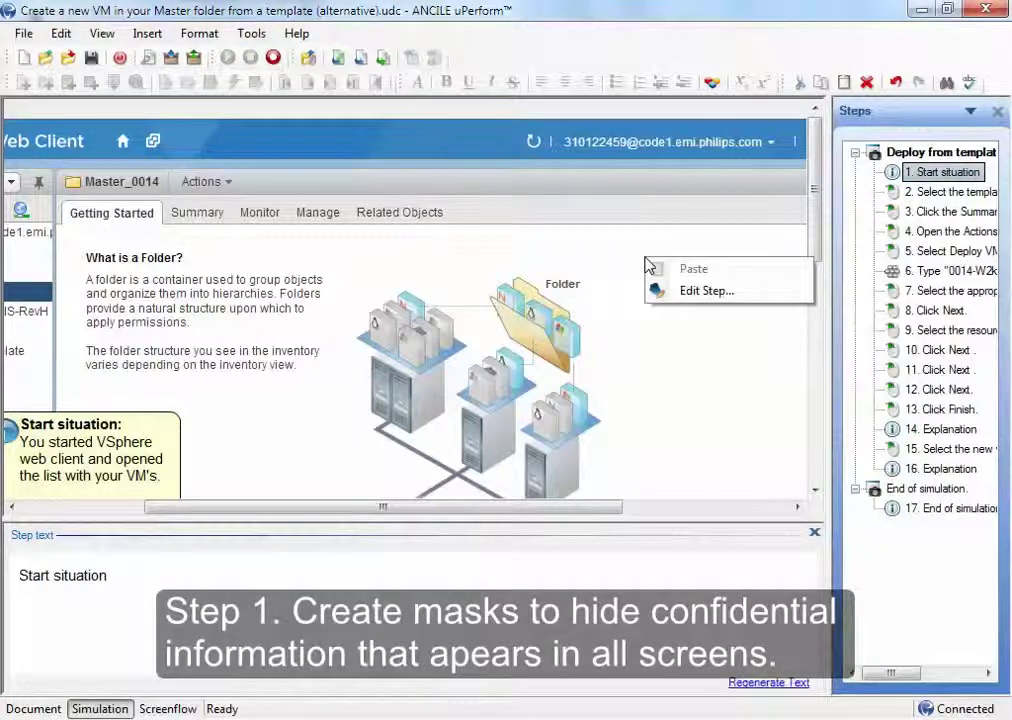
click(700, 291)
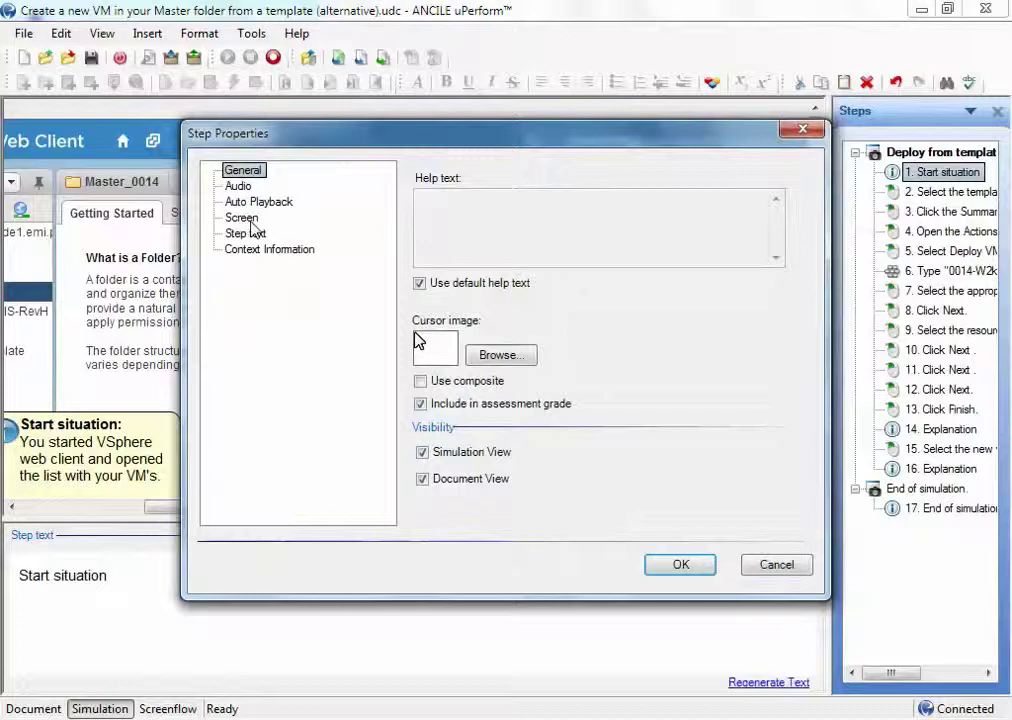
click(251, 222)
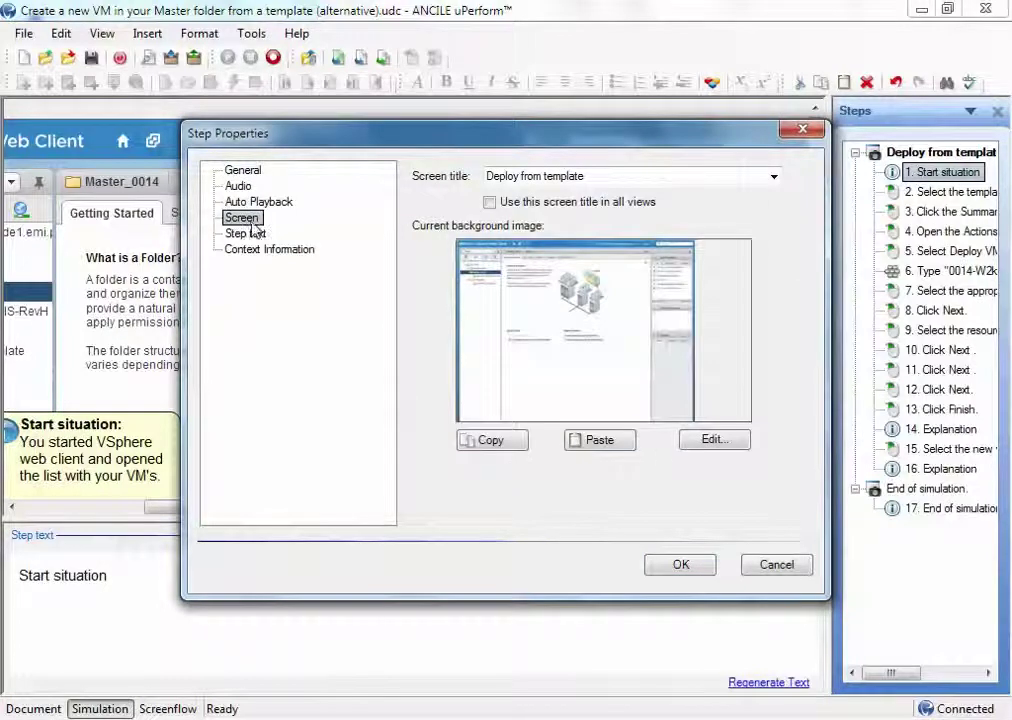
click(725, 445)
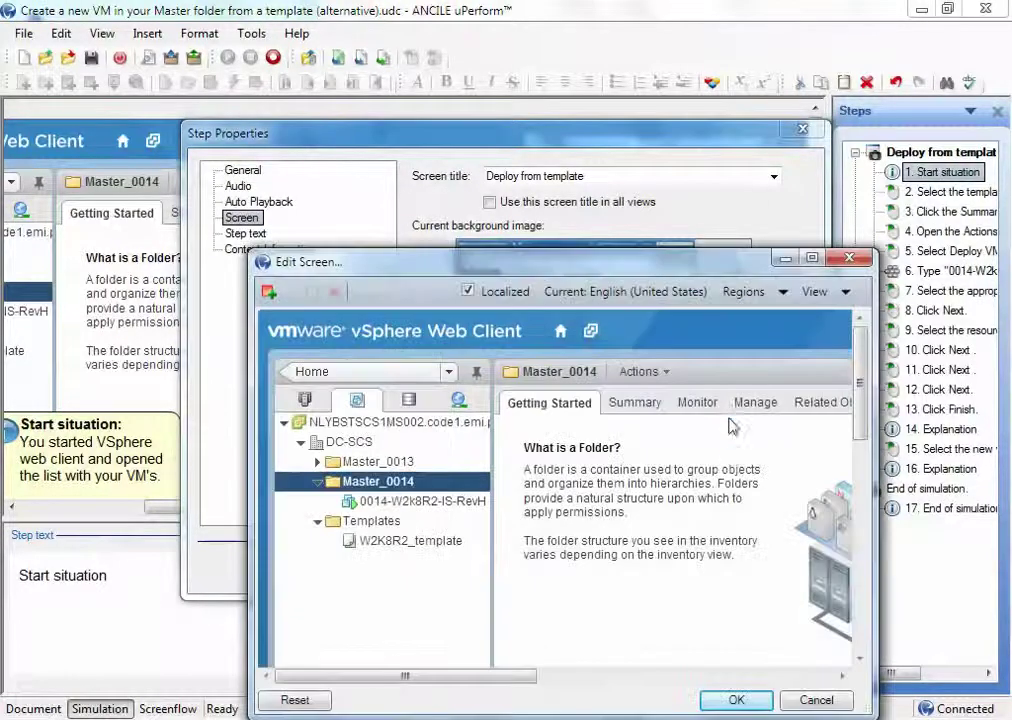
click(810, 261)
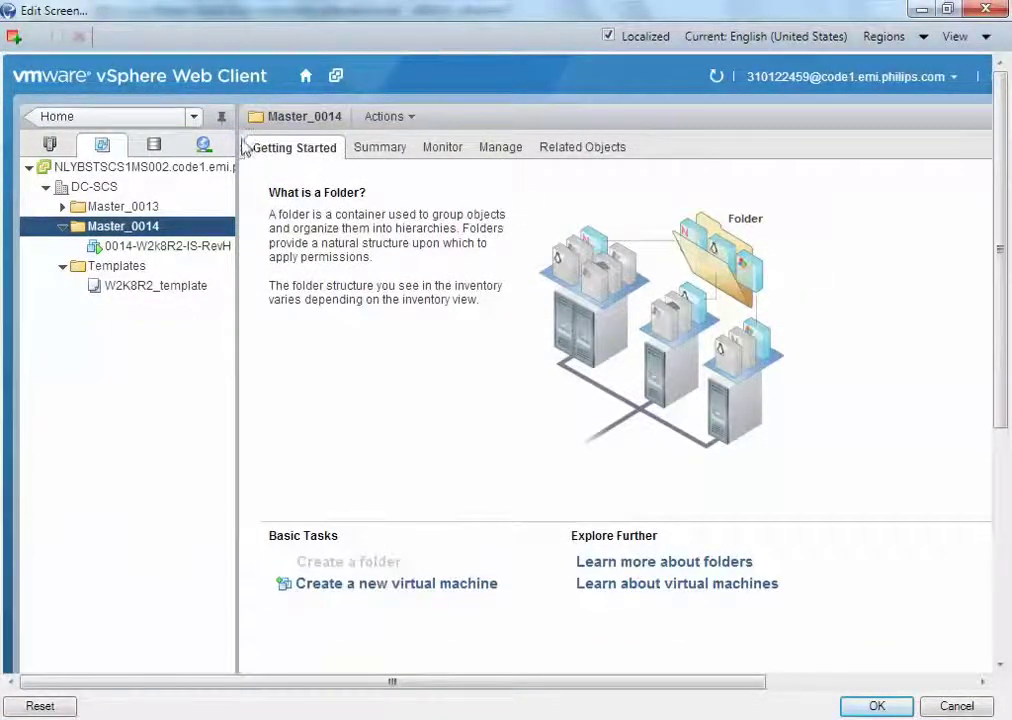
Place a mask about 205 by 20 pixels over the account name in the header and review its properties and applicable steps
click(15, 39)
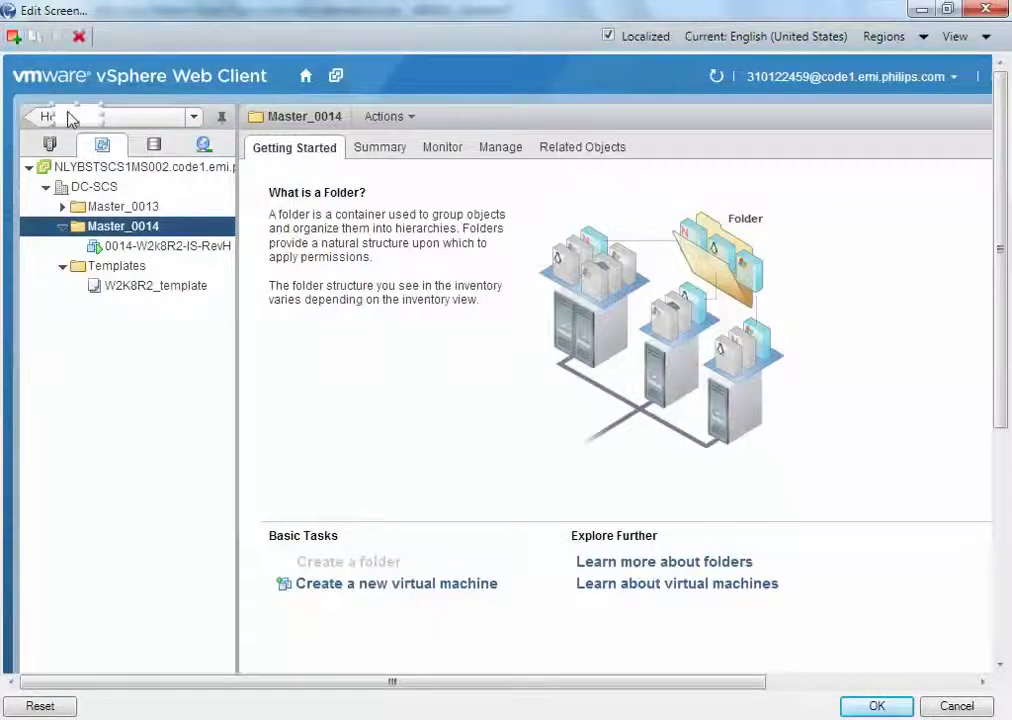
drag(70, 119, 948, 77)
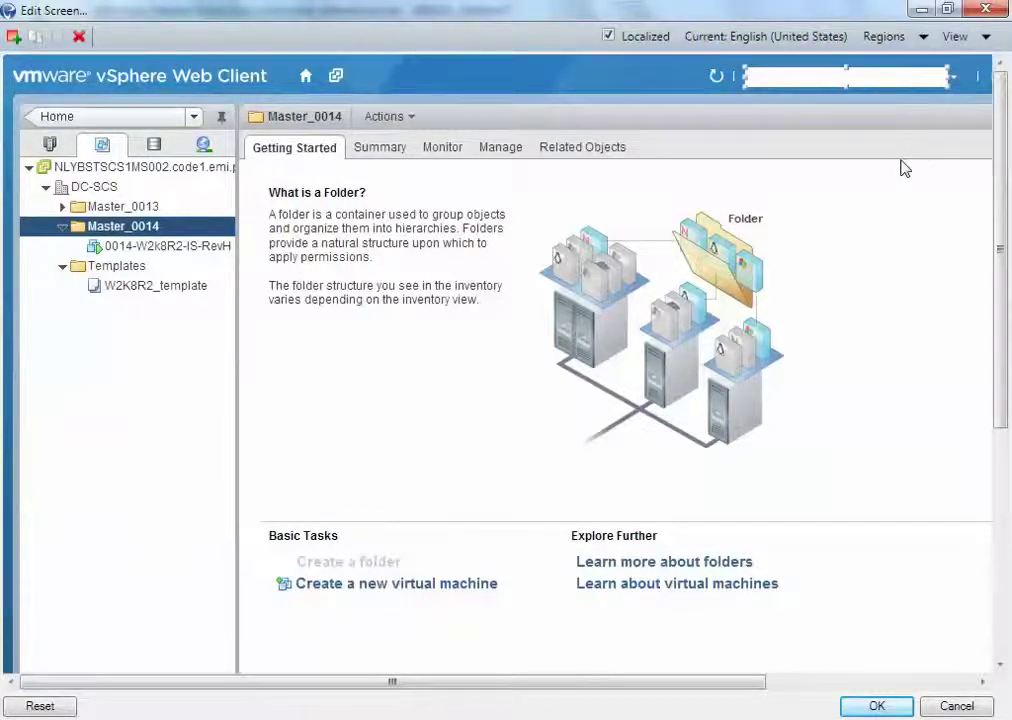
double_click(862, 86)
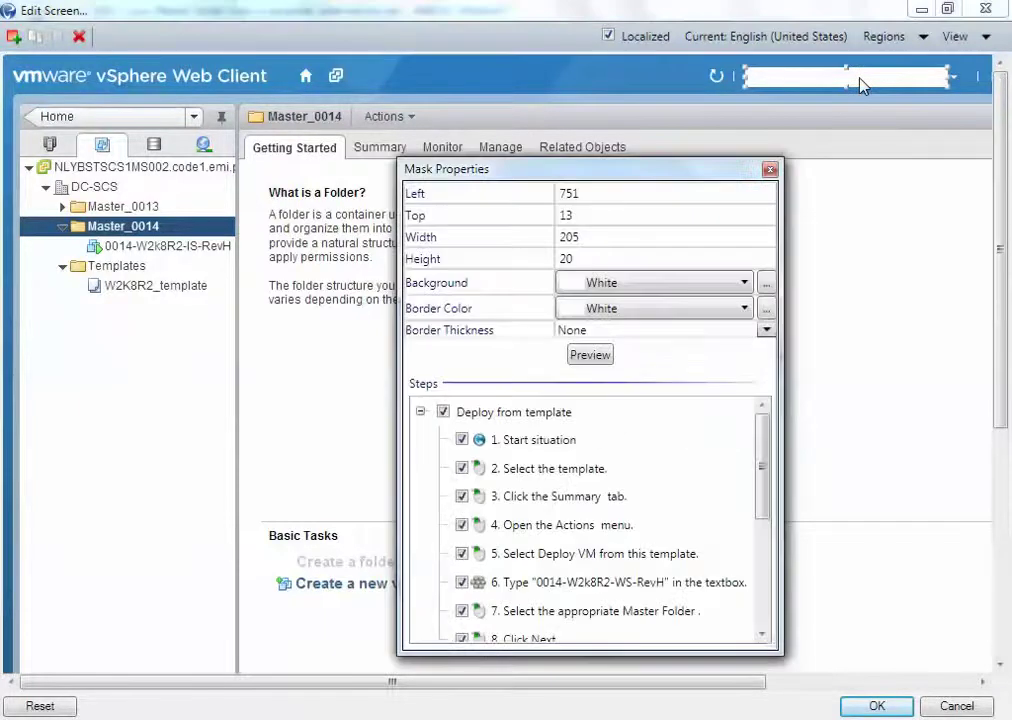
click(960, 36)
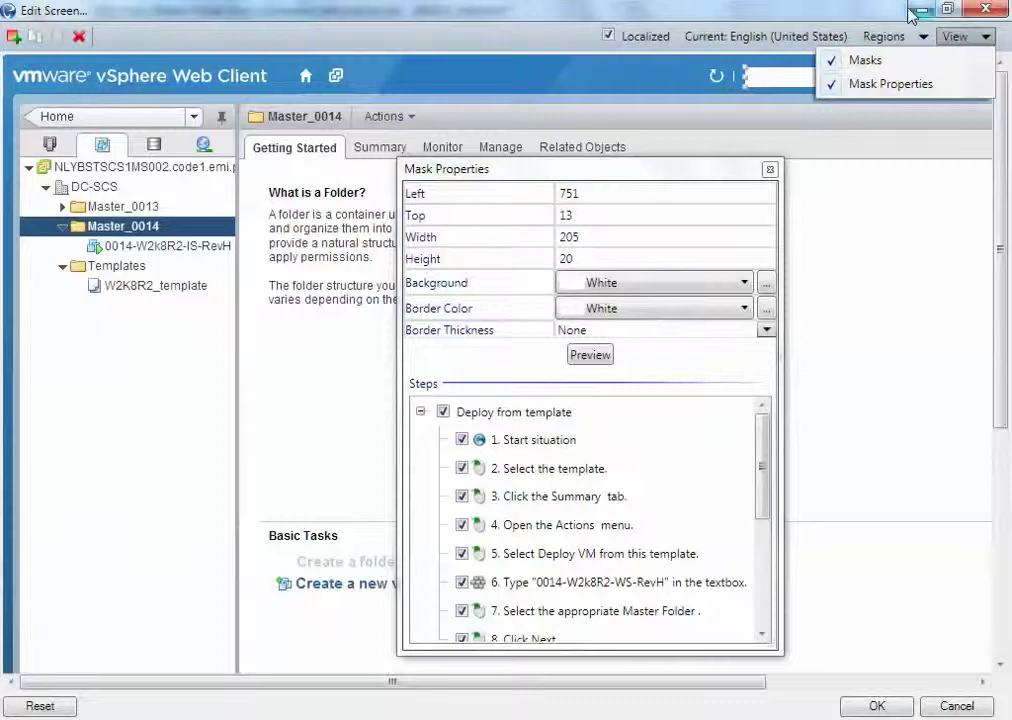
click(705, 12)
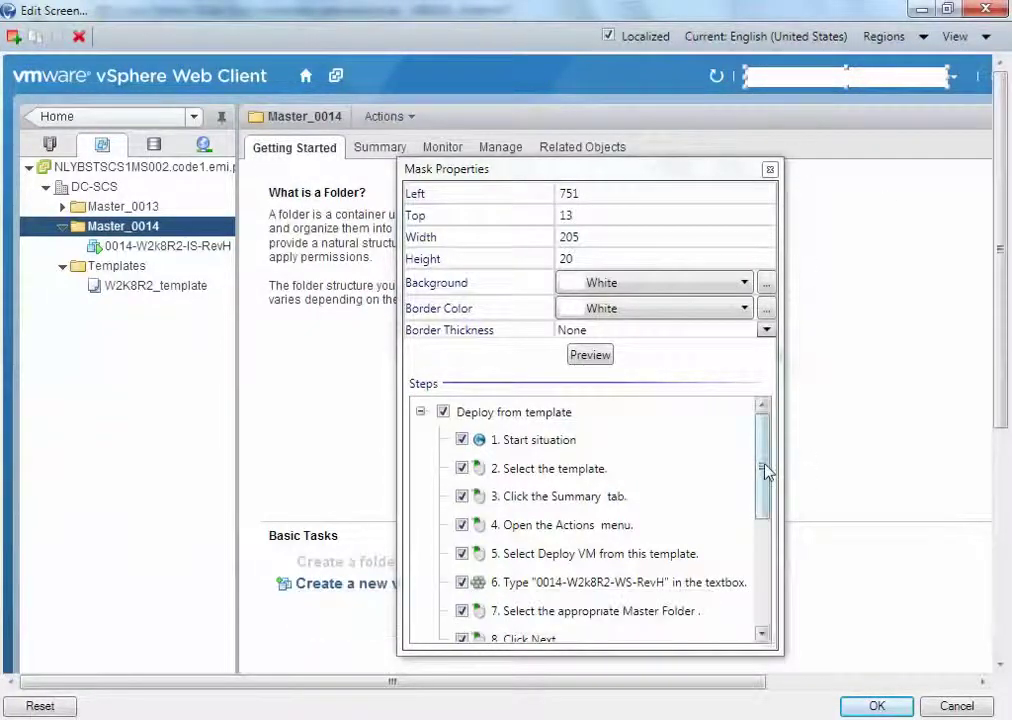
drag(770, 452, 766, 590)
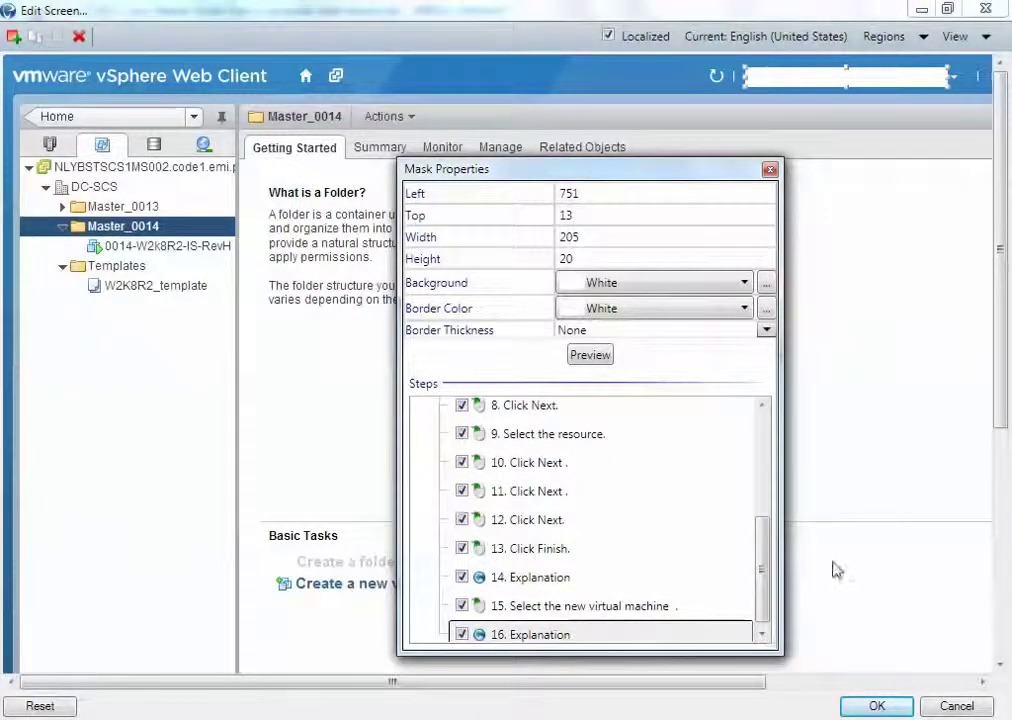
scroll(766, 583, down, 1)
scroll(771, 562, up, 3)
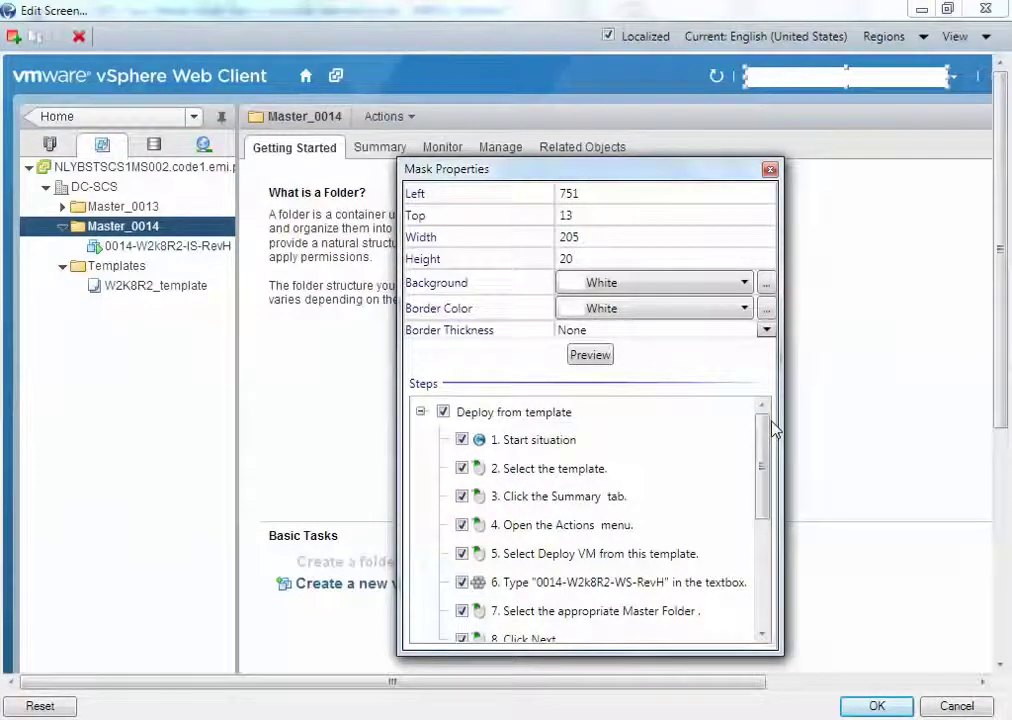
Set the mask's background to a custom blue with RGB 56, 131, 192 and store it among the custom colors
click(746, 284)
click(746, 284)
click(766, 285)
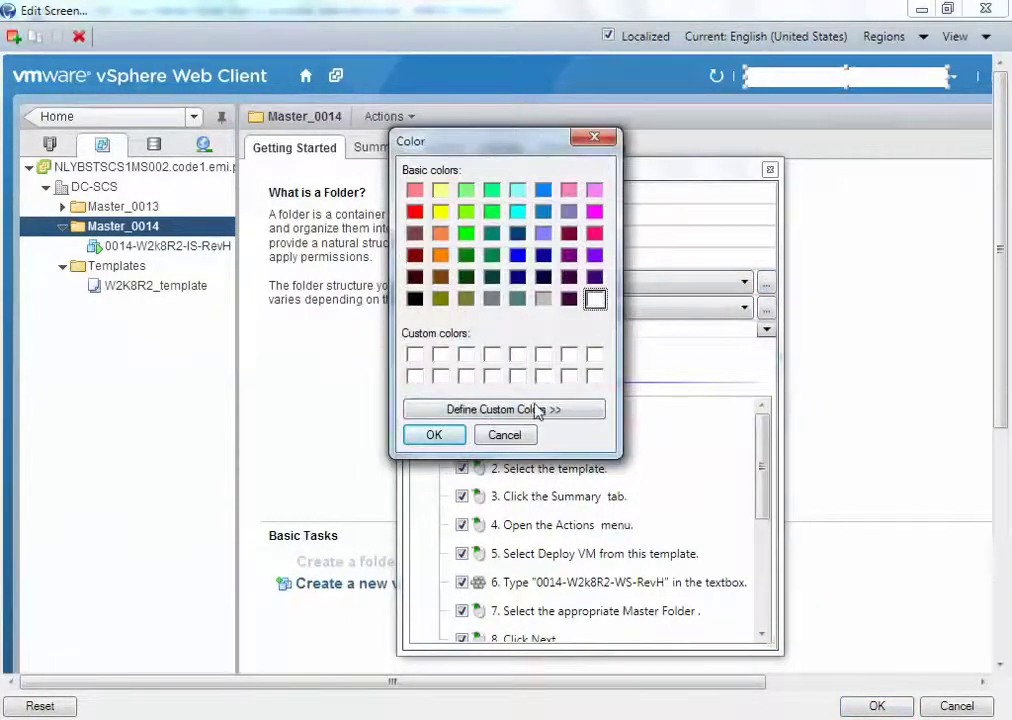
click(540, 409)
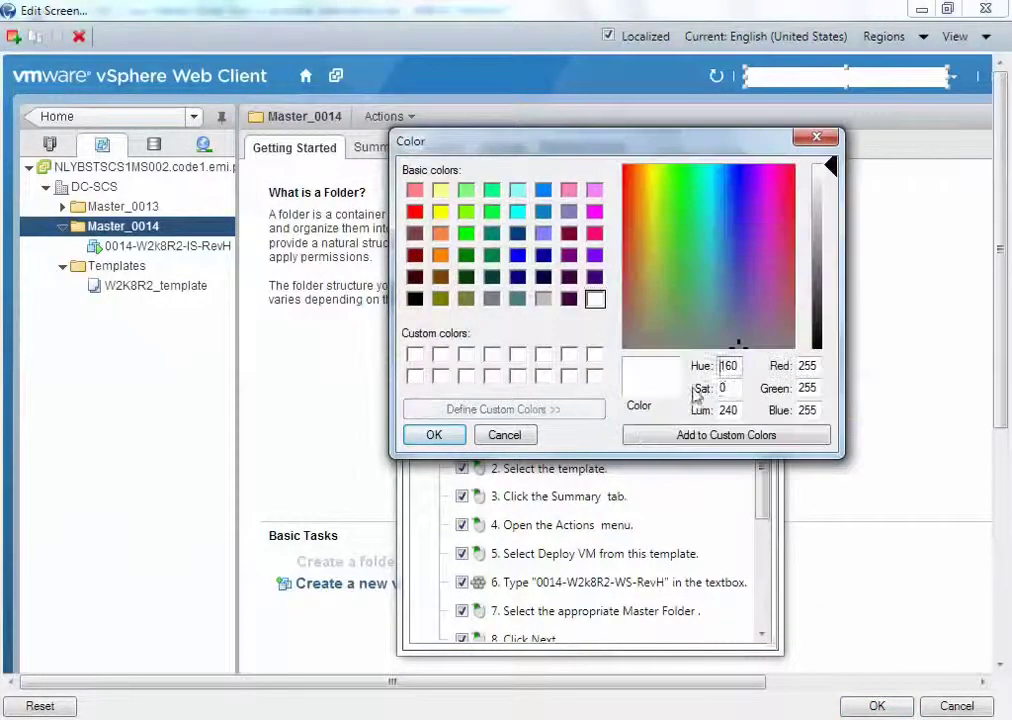
double_click(808, 365)
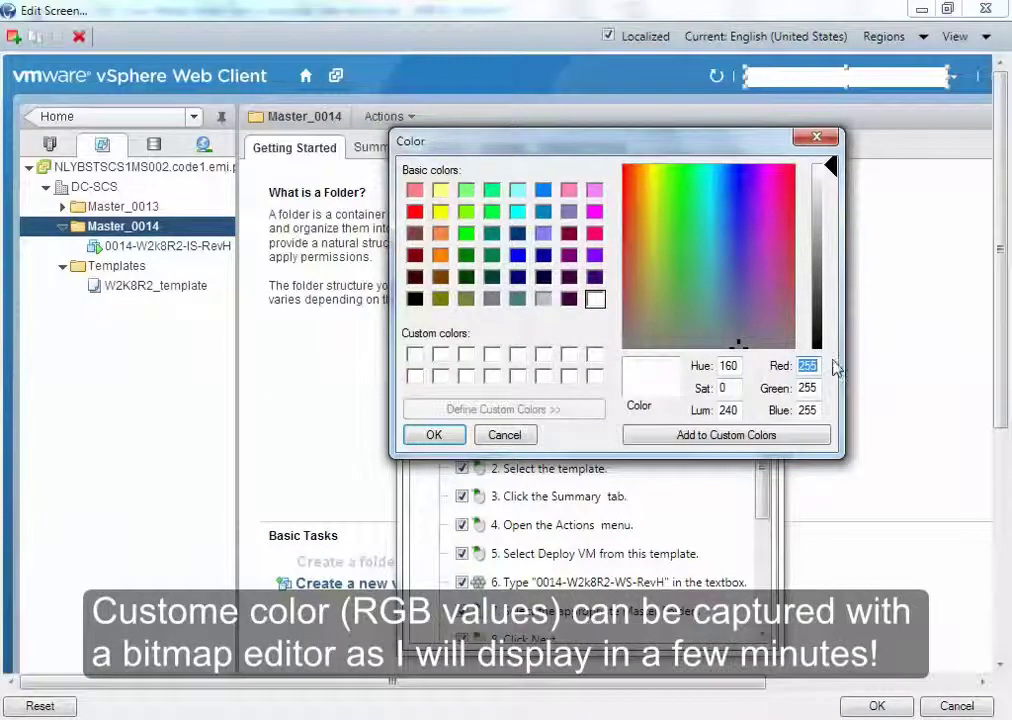
text(56)
key(Tab)
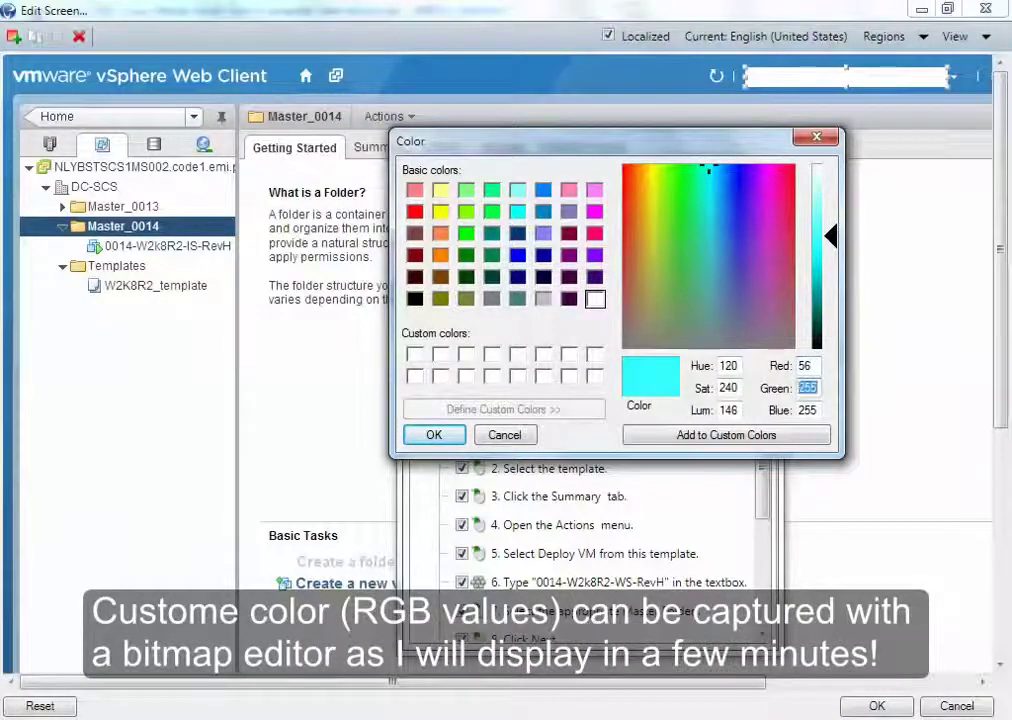
text(131)
key(Tab)
text(19)
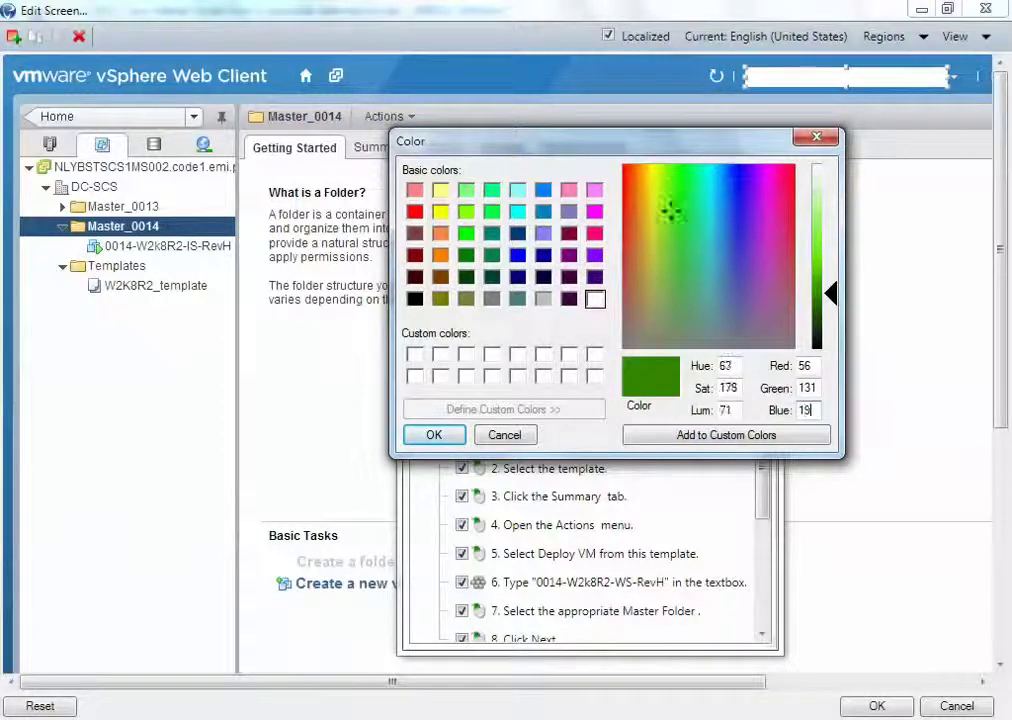
text(2)
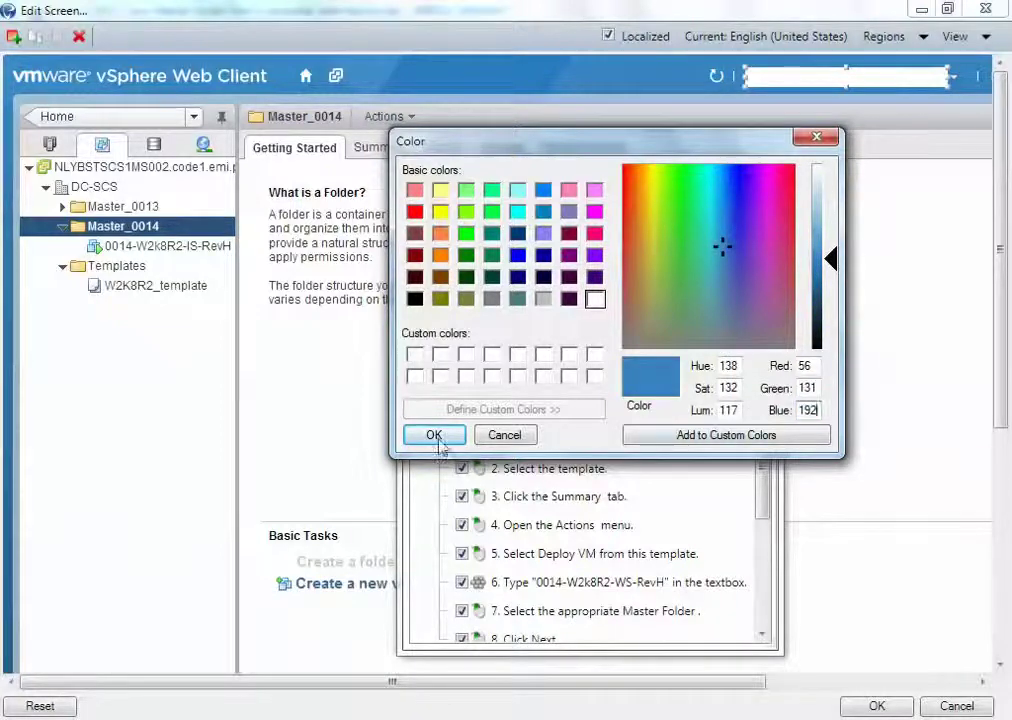
click(792, 437)
click(436, 436)
Give the mask's border the stored custom blue and apply the changes to the screen and step
click(766, 310)
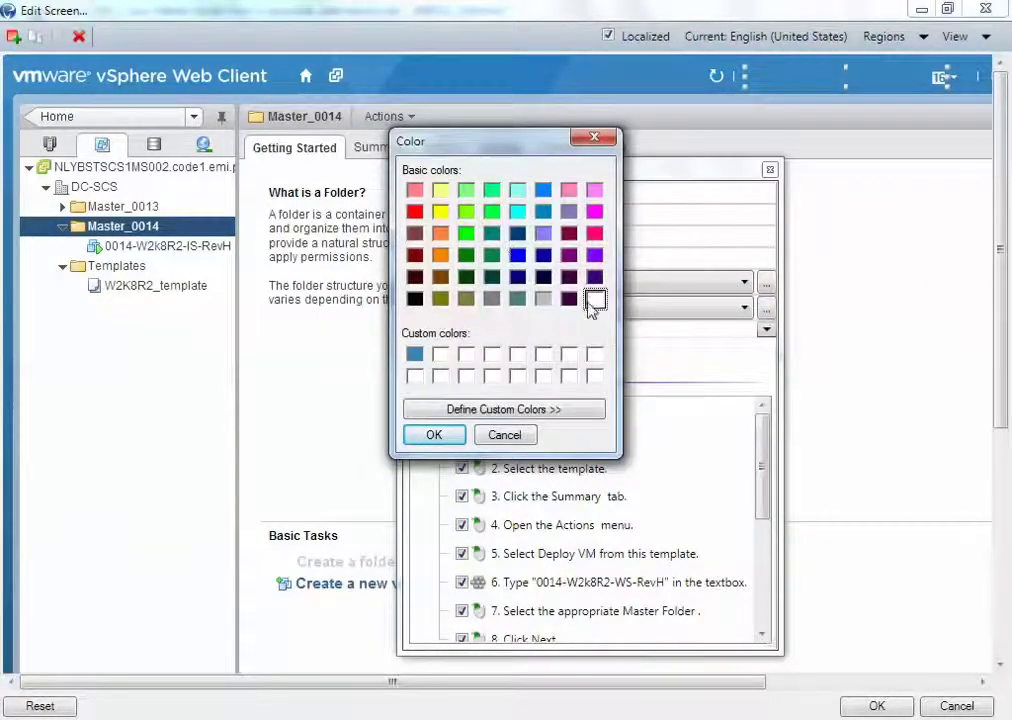
click(416, 355)
click(432, 436)
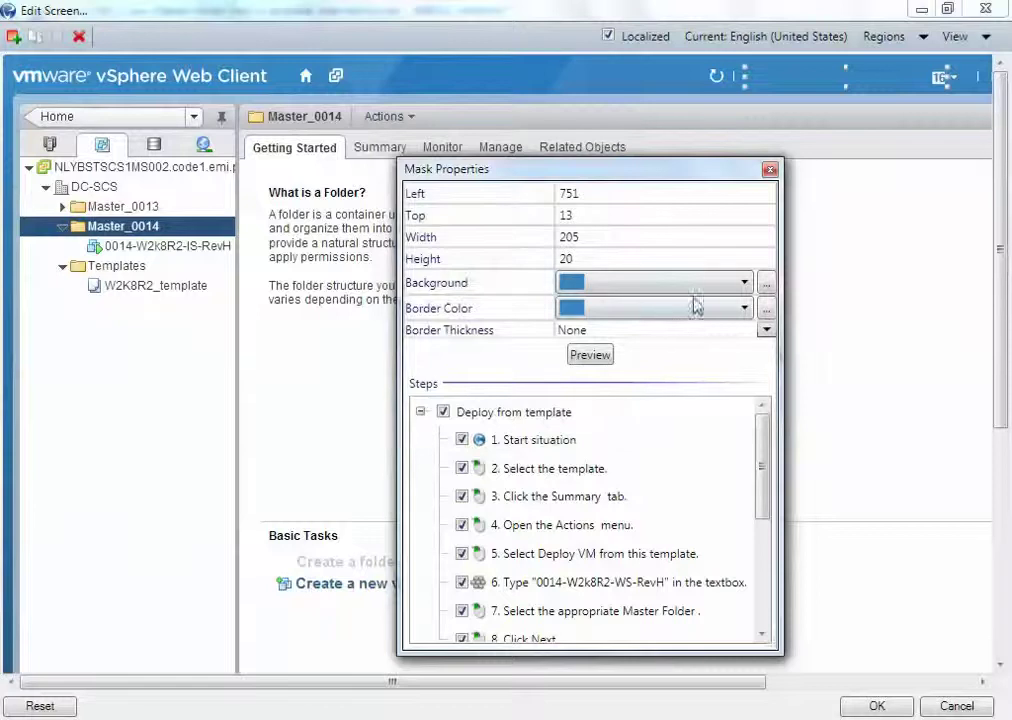
click(769, 169)
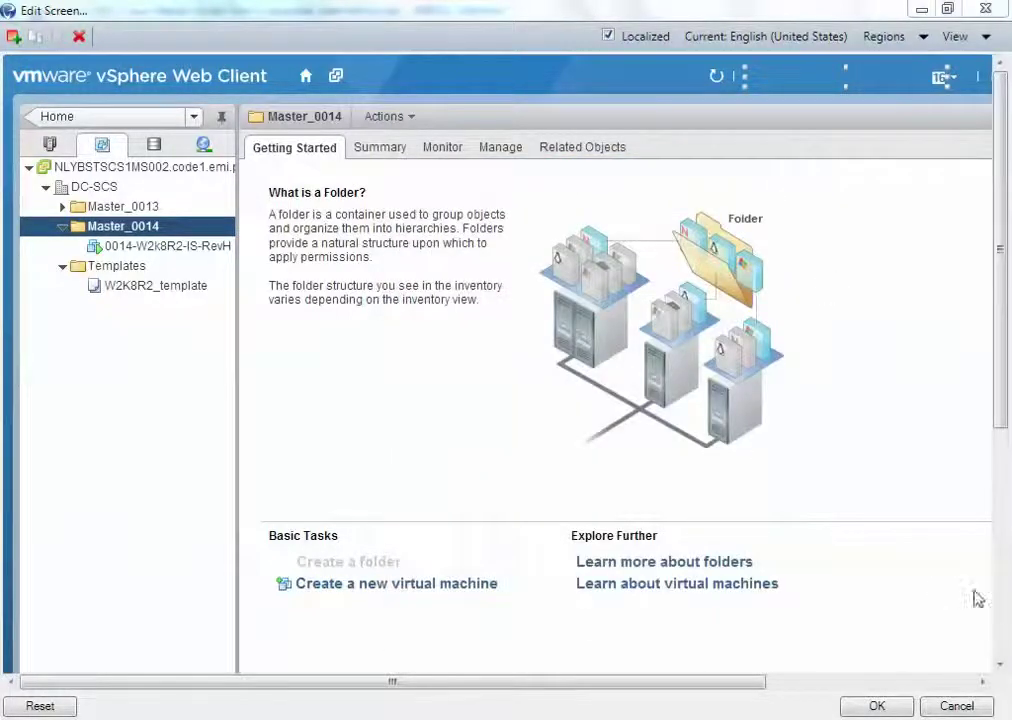
click(877, 706)
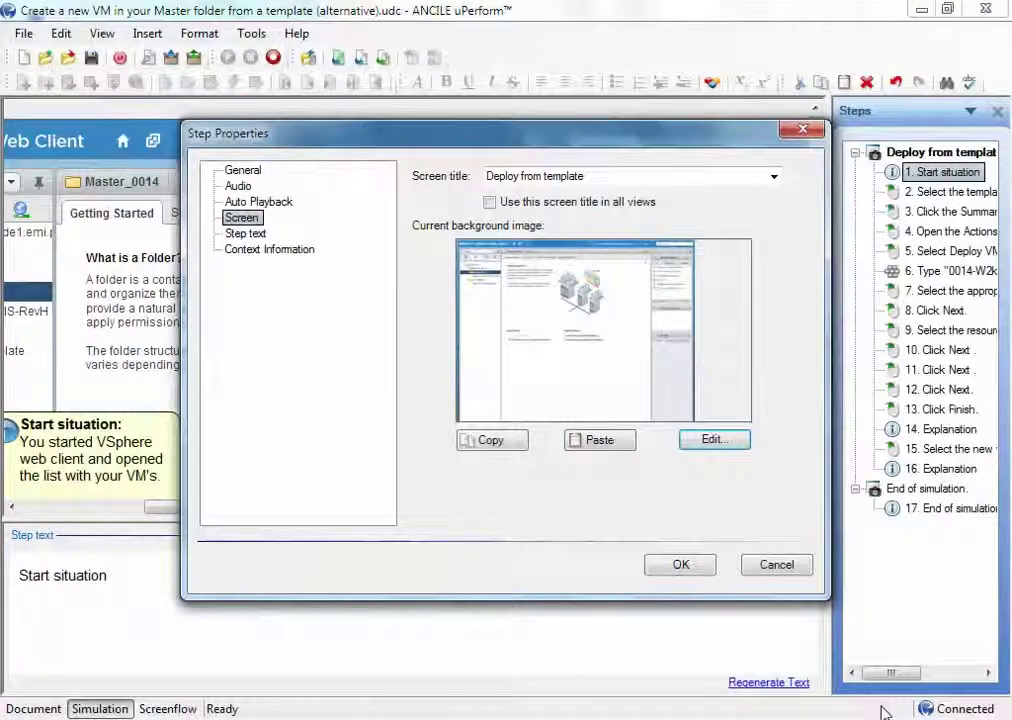
click(683, 565)
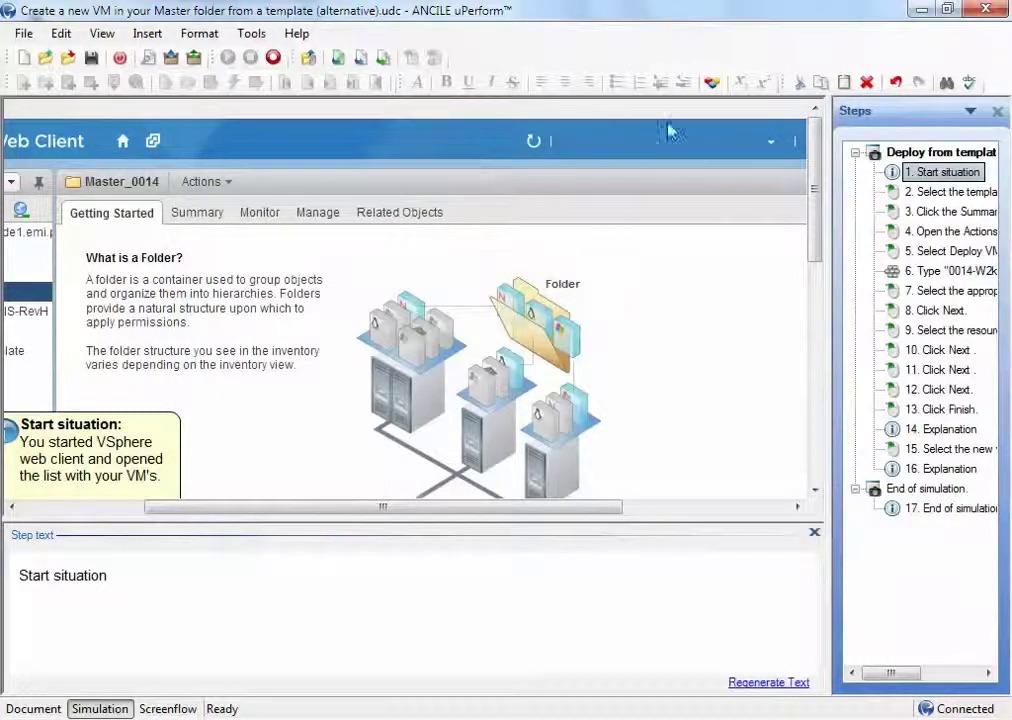
Check the masked header on step 2, Select the template, and return to the Start situation step
click(928, 192)
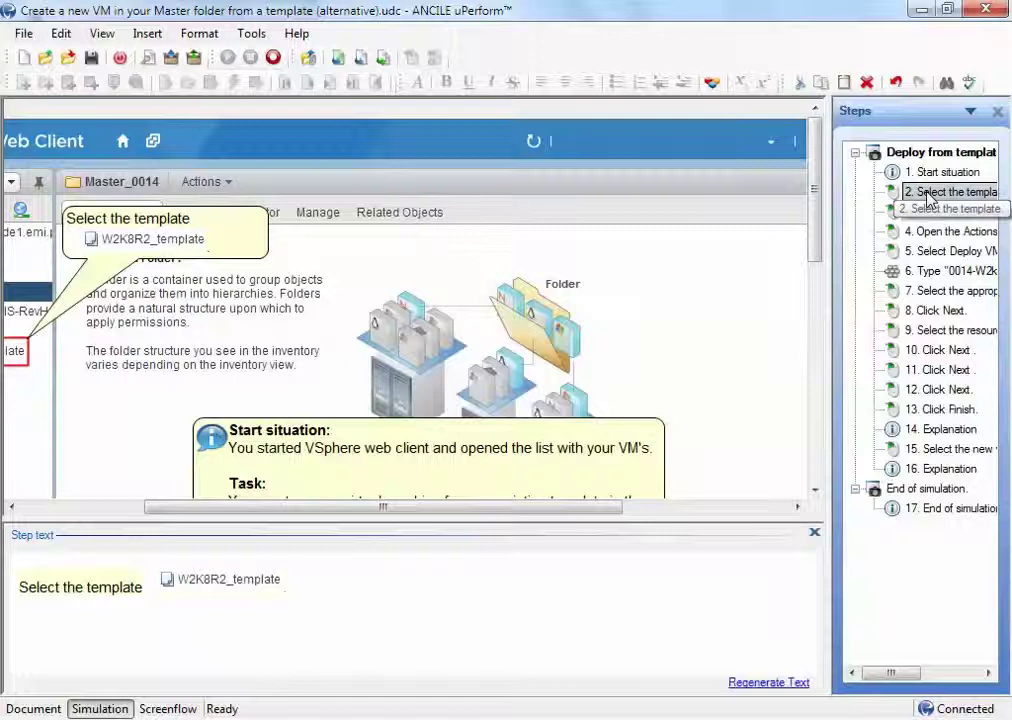
click(900, 173)
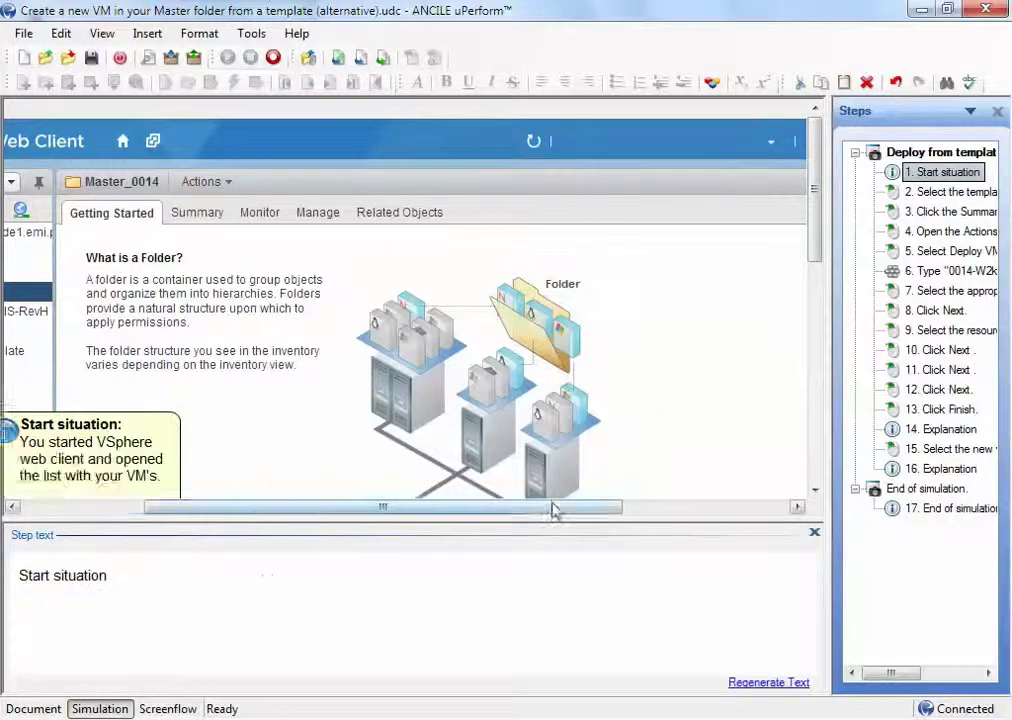
drag(553, 507, 437, 500)
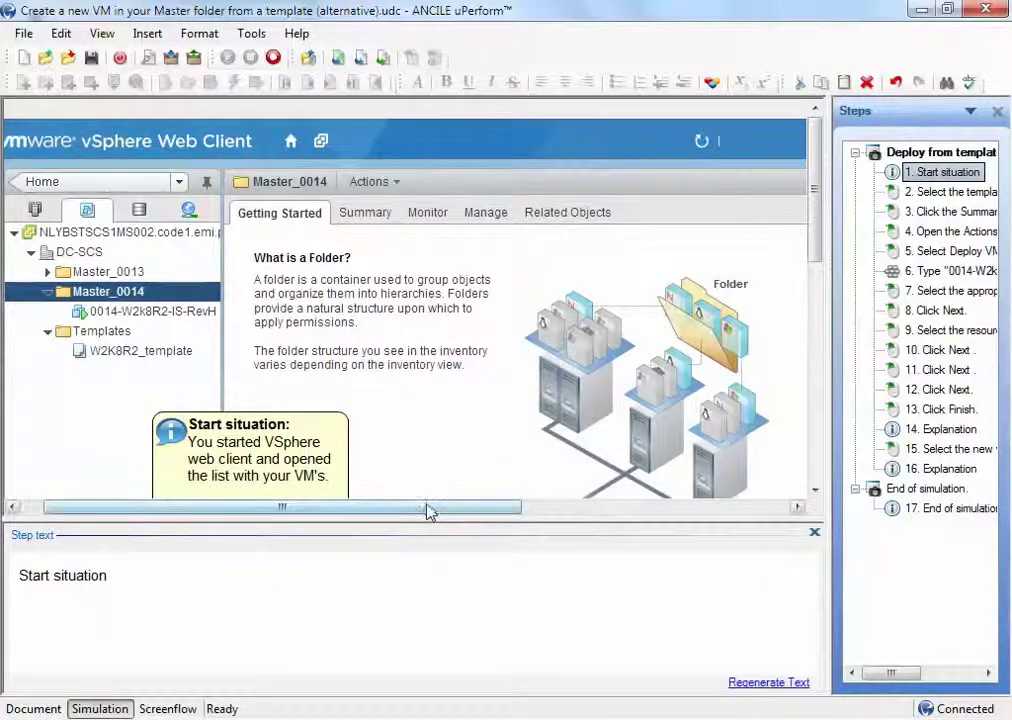
drag(427, 509, 394, 500)
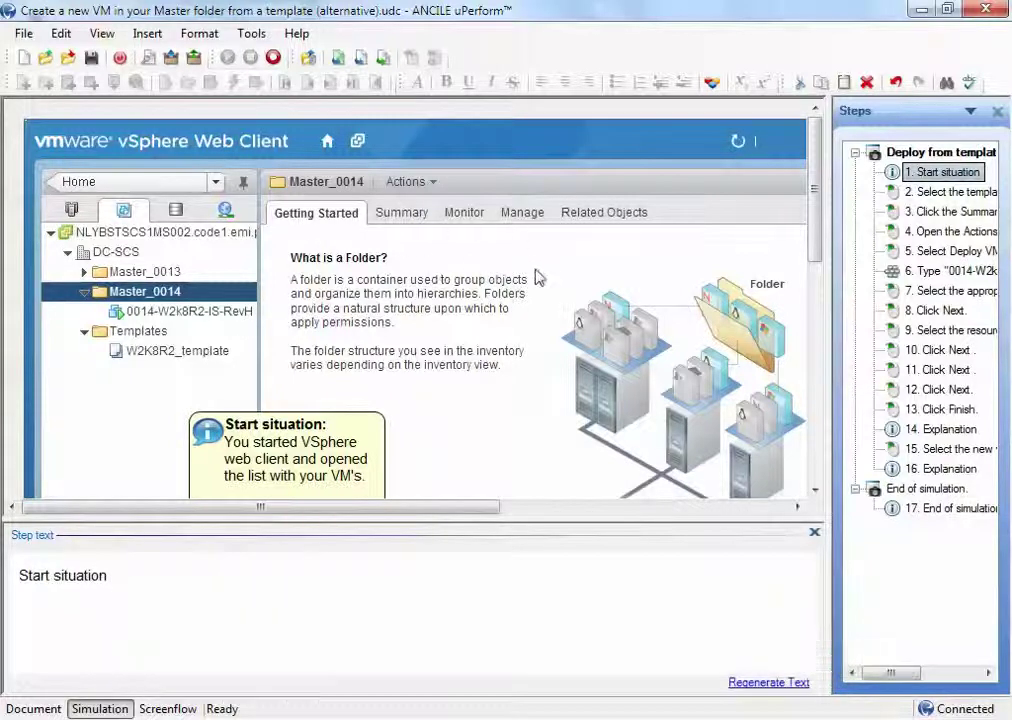
Copy the background image from the screen properties of the Start situation step
right_click(463, 261)
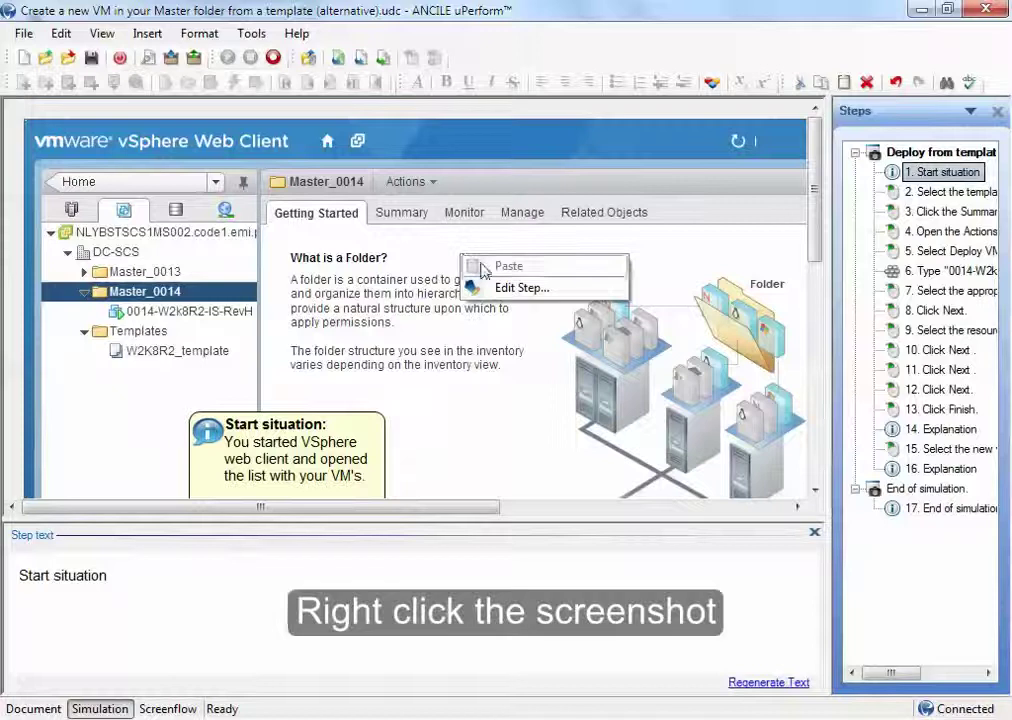
click(510, 288)
click(262, 219)
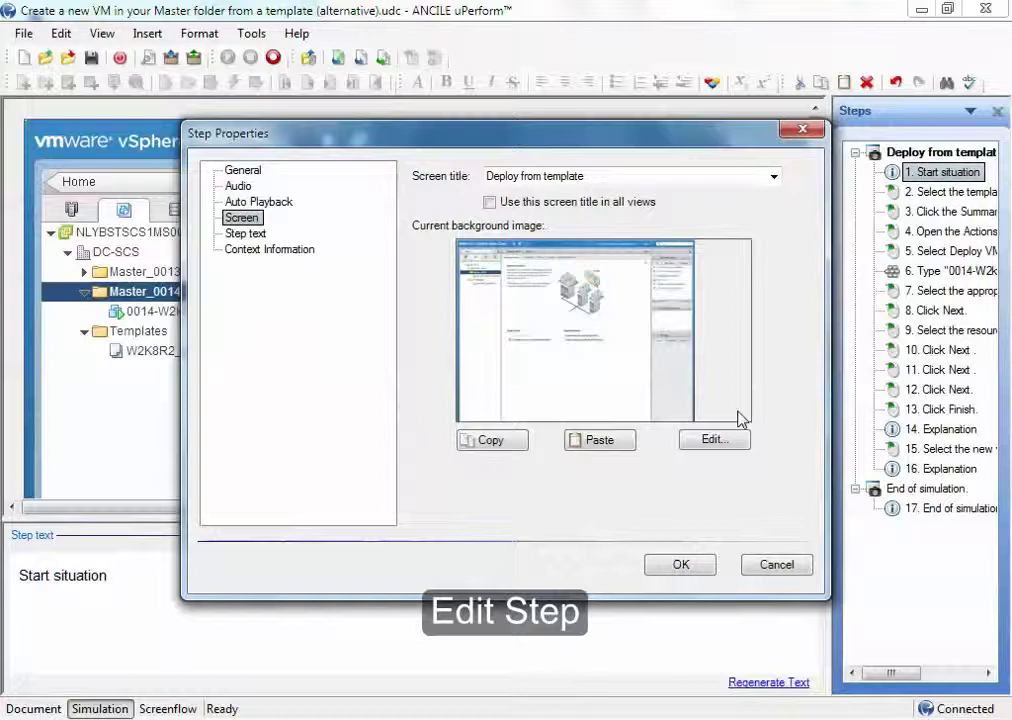
click(503, 447)
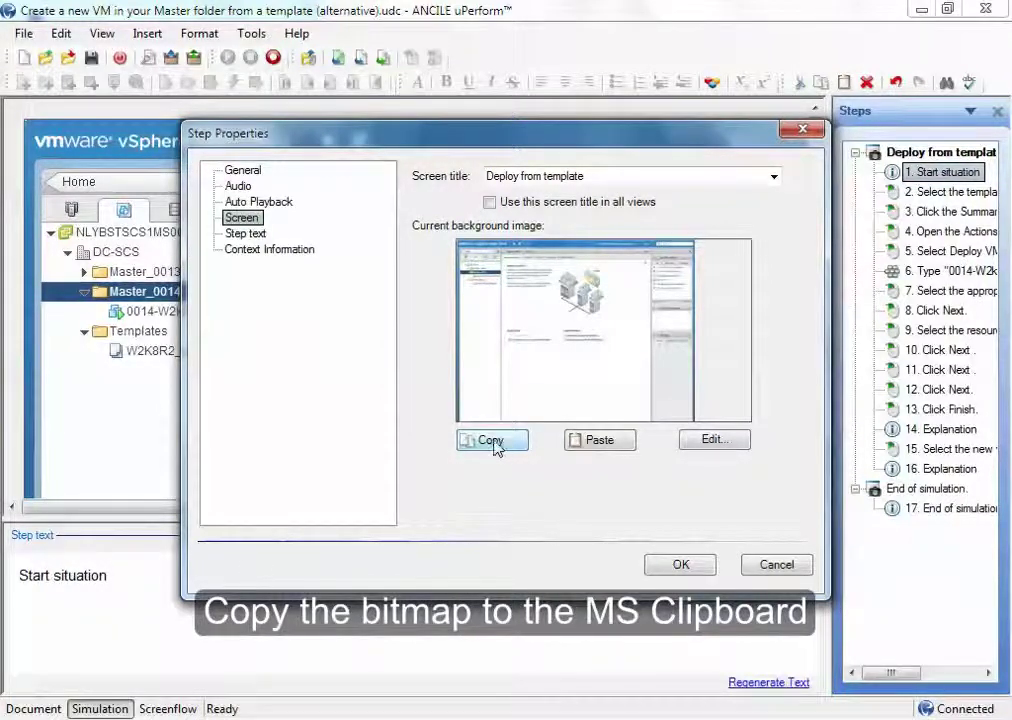
Open Paint, paste the copied background image onto the canvas and deselect it
key(super)
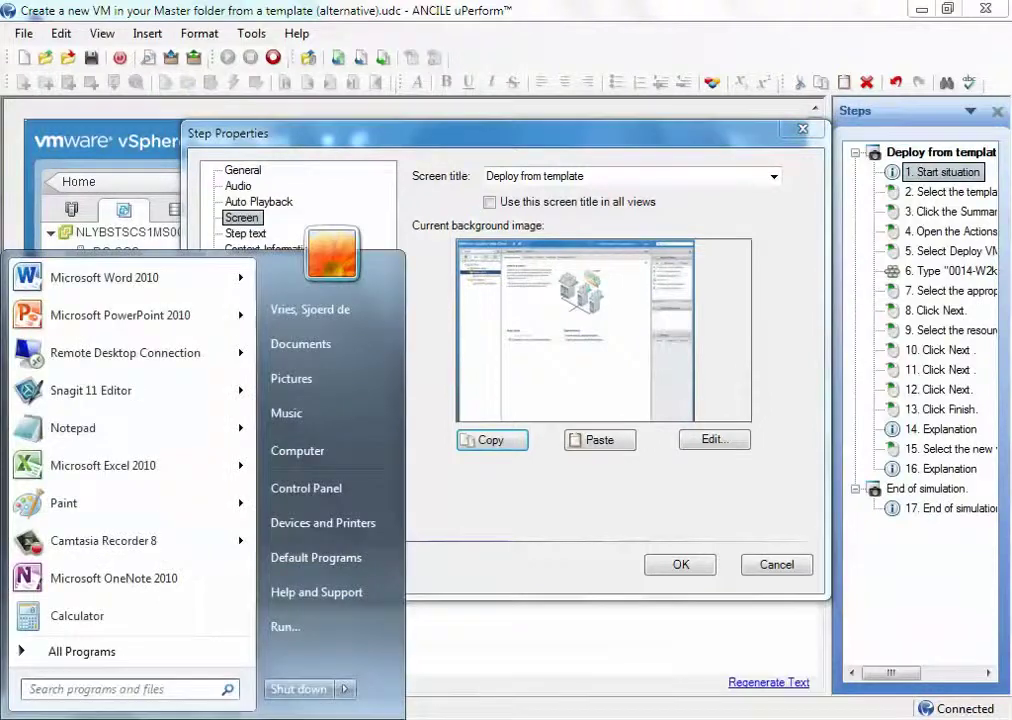
text(paint)
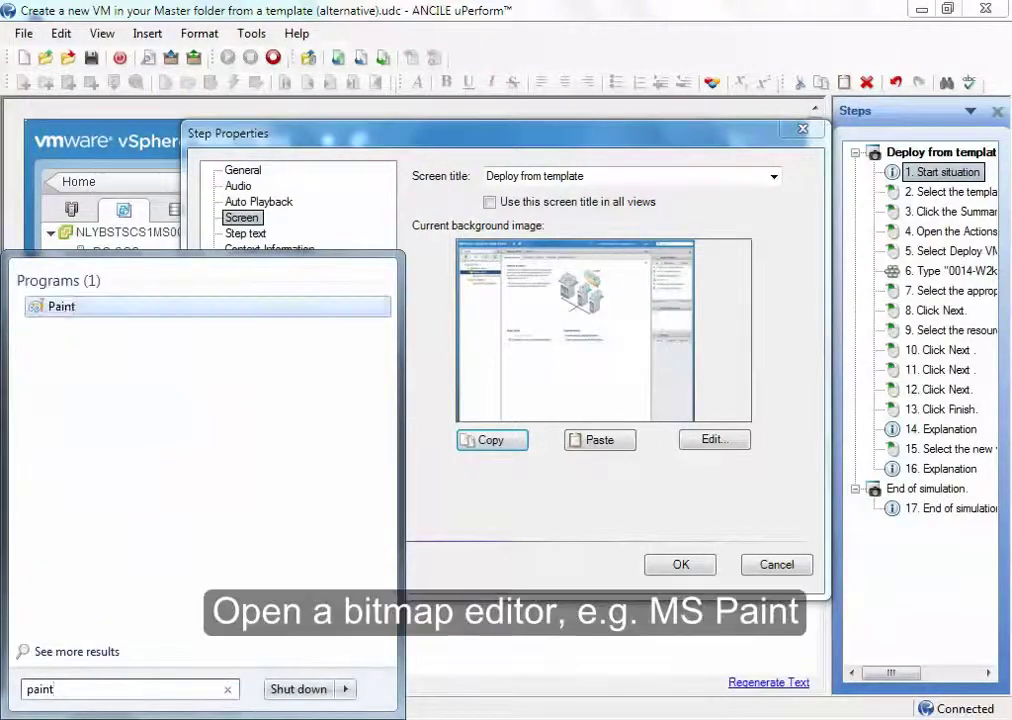
click(62, 307)
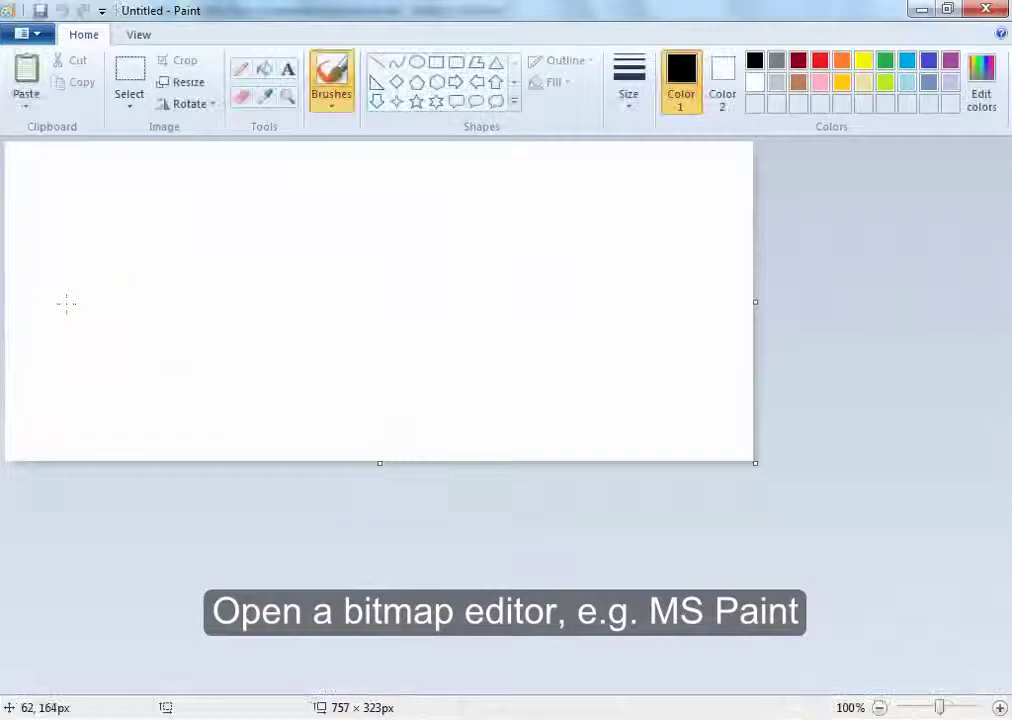
key(ctrl+v)
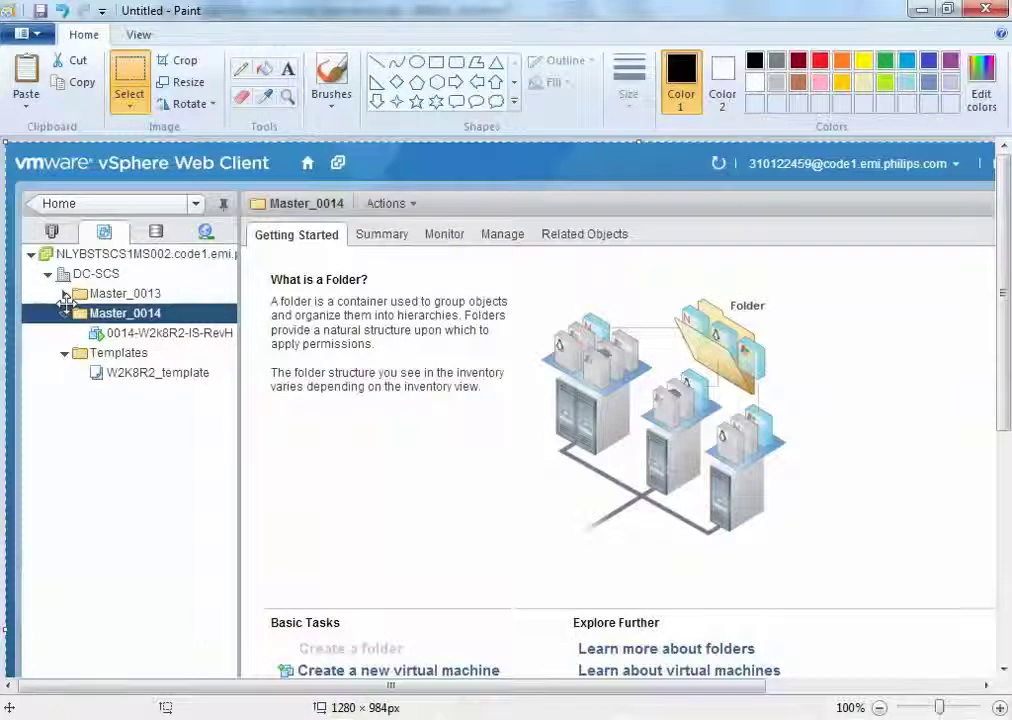
click(115, 72)
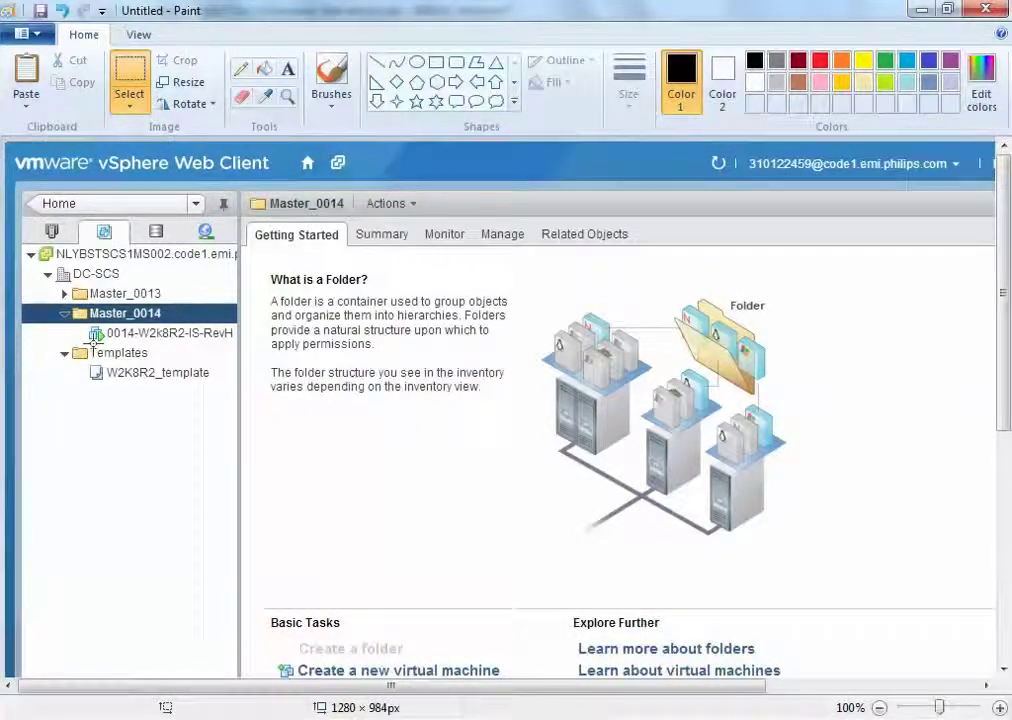
drag(85, 364, 104, 381)
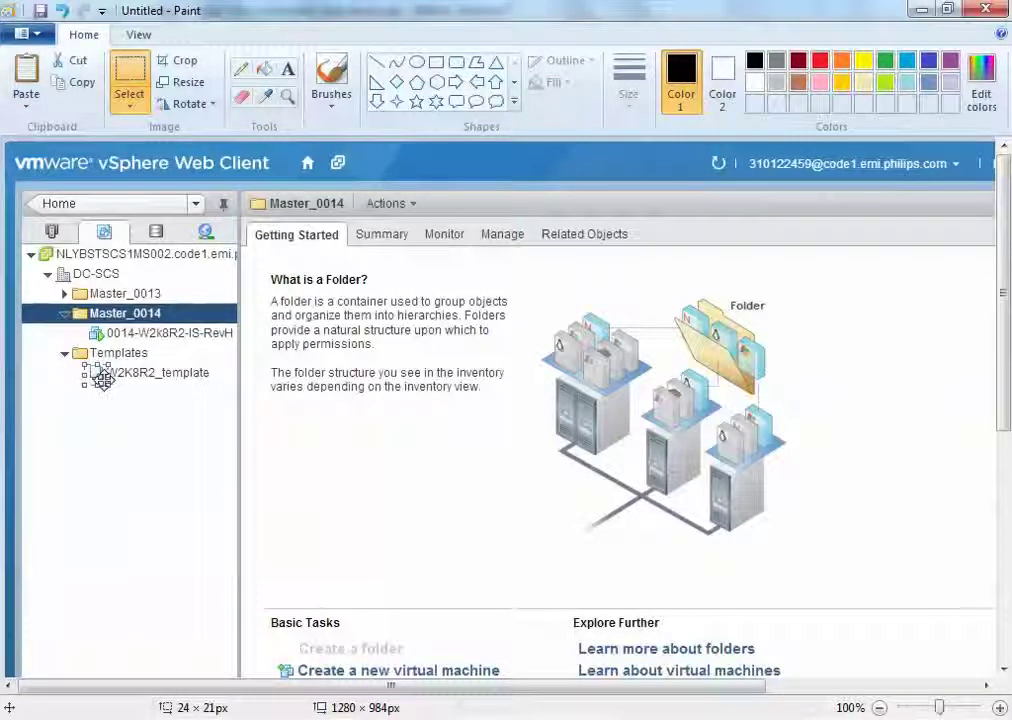
click(37, 344)
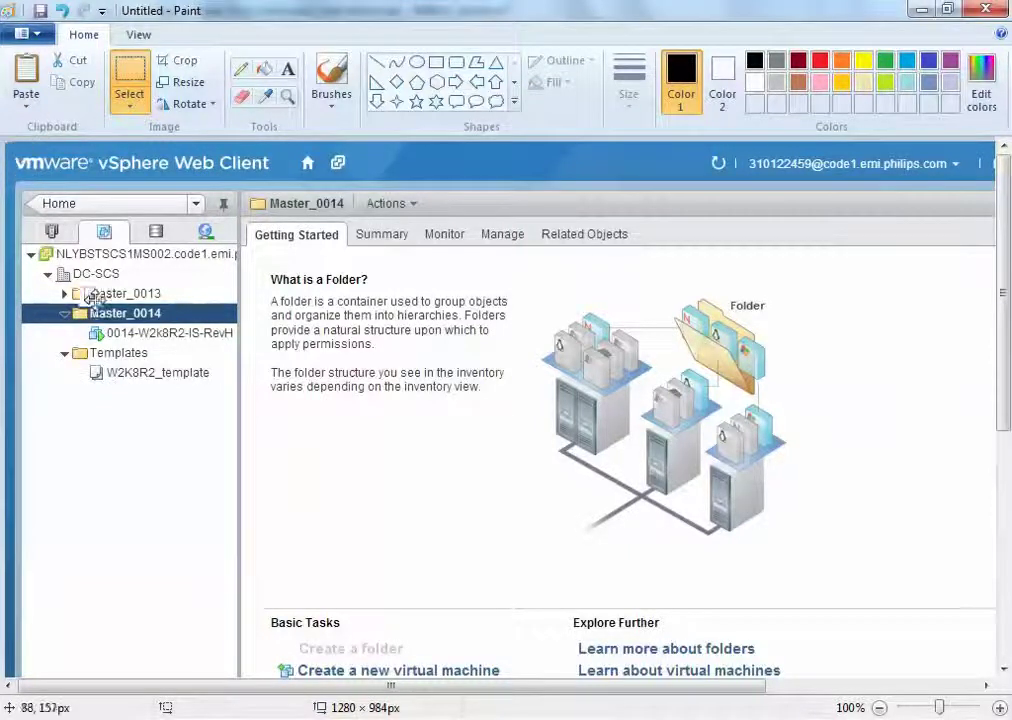
drag(82, 326, 106, 350)
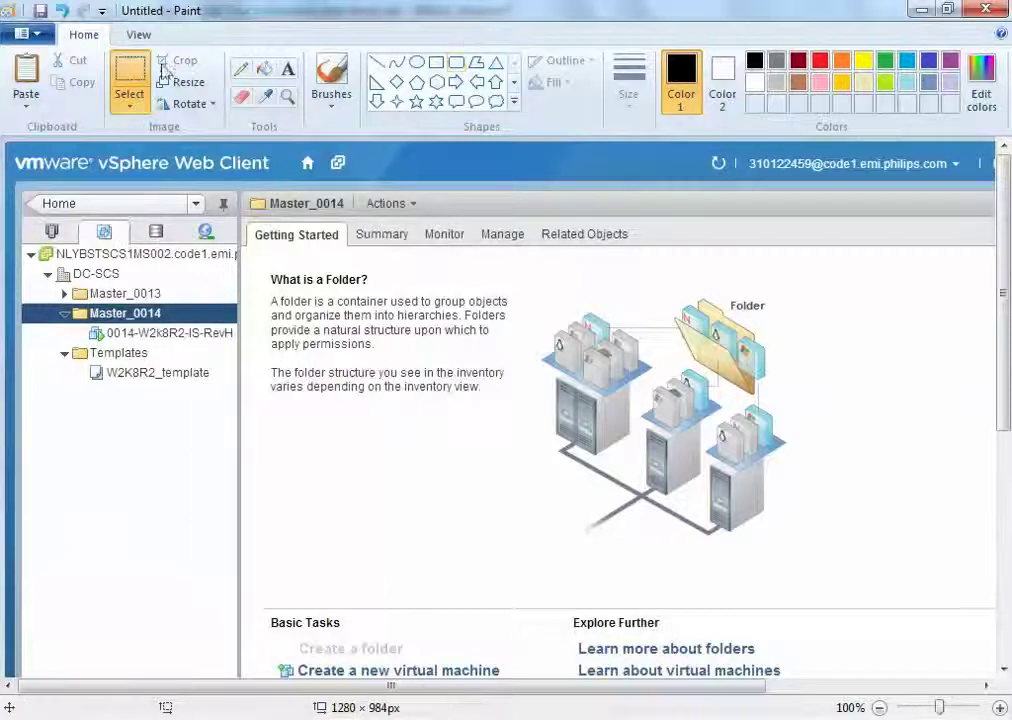
Pick white from the image background and fill the dark highlight behind the Master_0014 tree entry with it
click(264, 95)
click(205, 385)
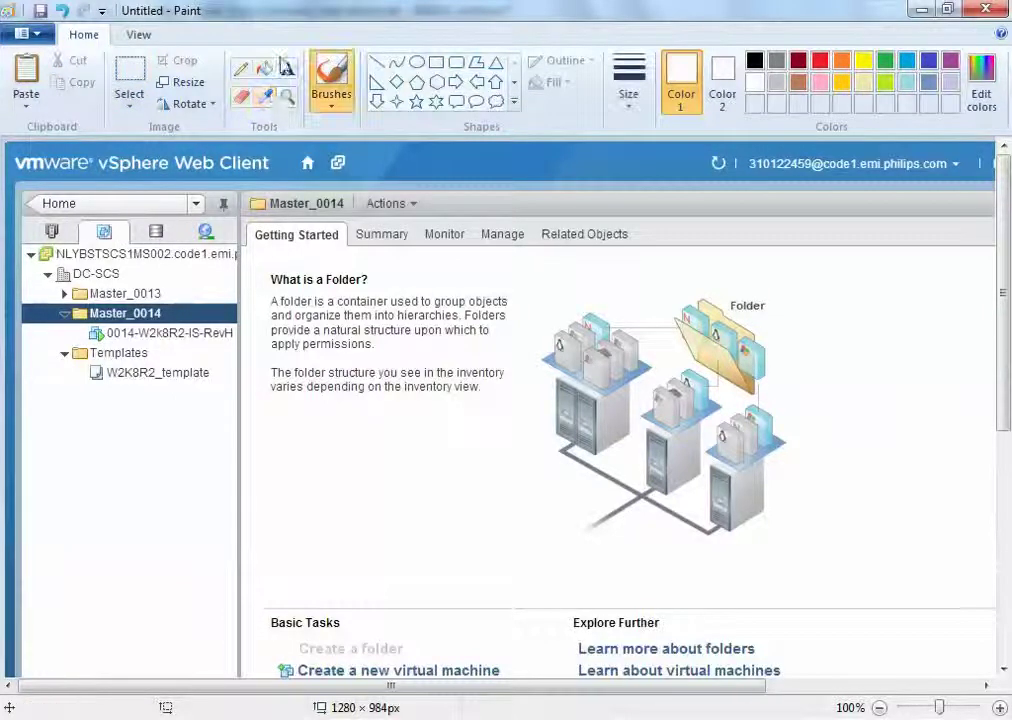
click(264, 68)
click(186, 315)
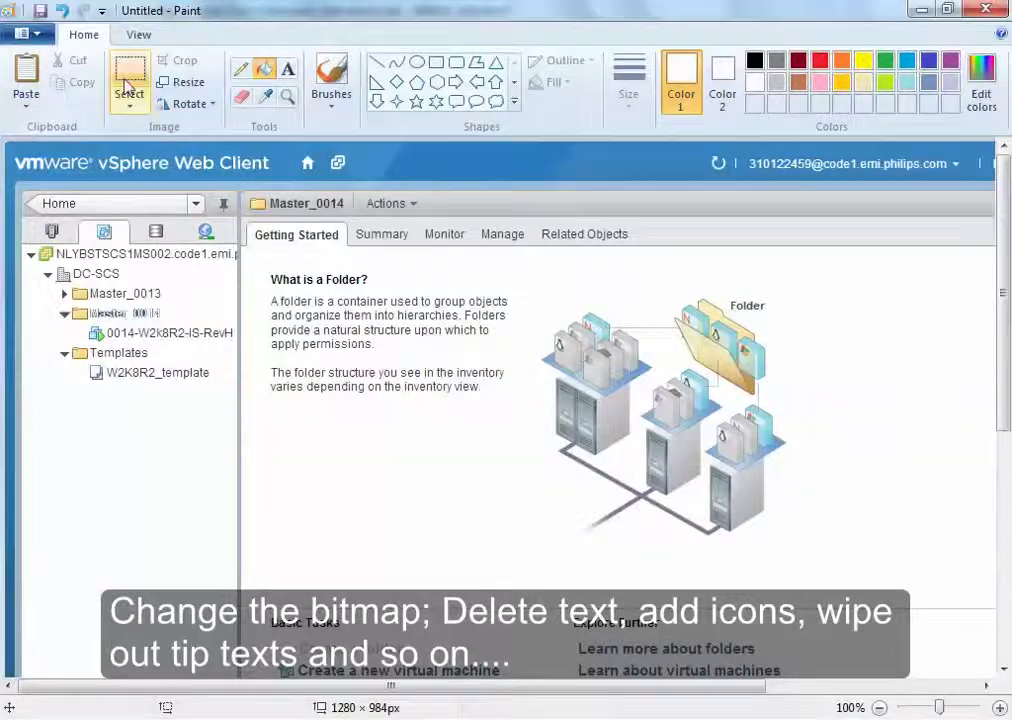
Select the leftover Master_0014 lettering in the tree with a rectangular selection and delete it
click(128, 88)
drag(106, 308, 172, 319)
key(Delete)
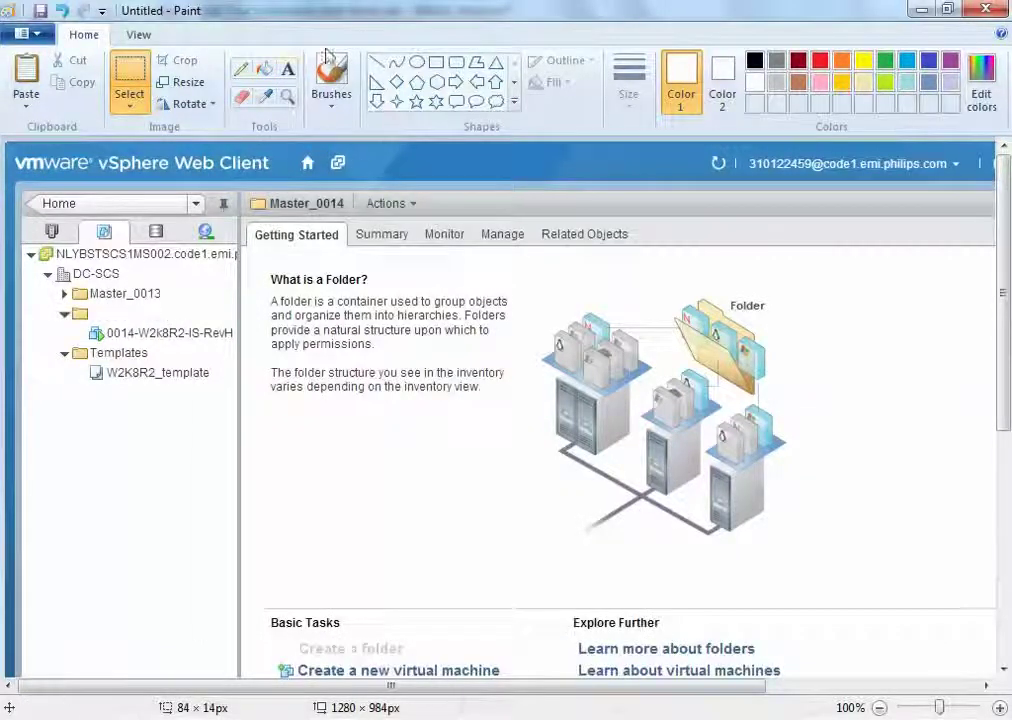
Add the text Master_0014 in black 10-point Arial with a transparent background beside the emptied folder icon
click(287, 68)
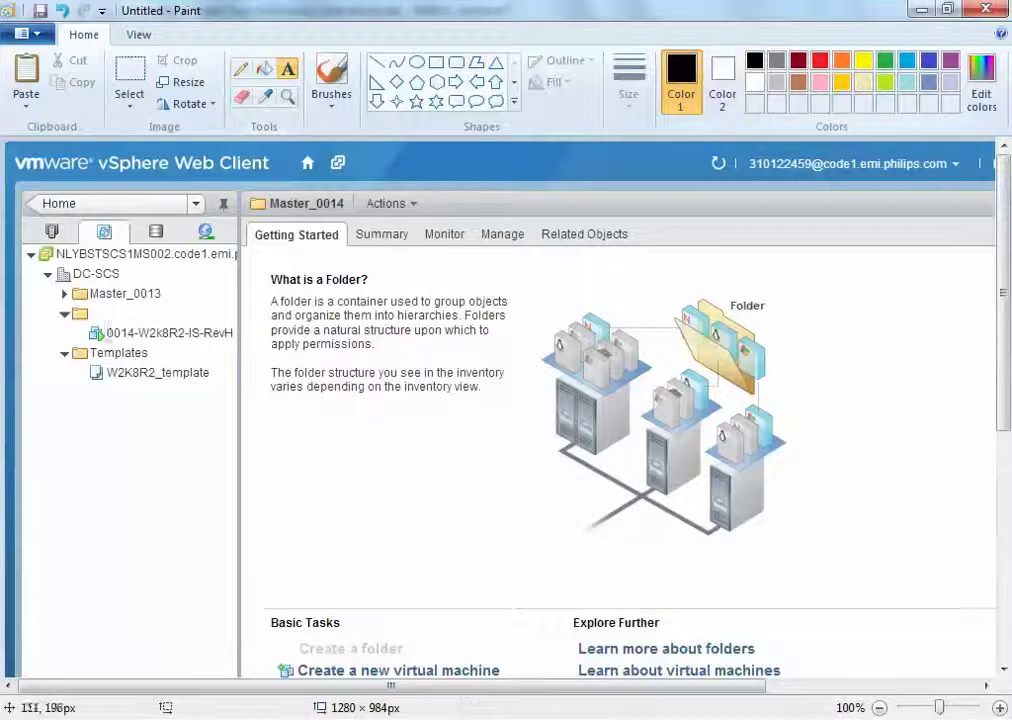
drag(94, 306, 225, 338)
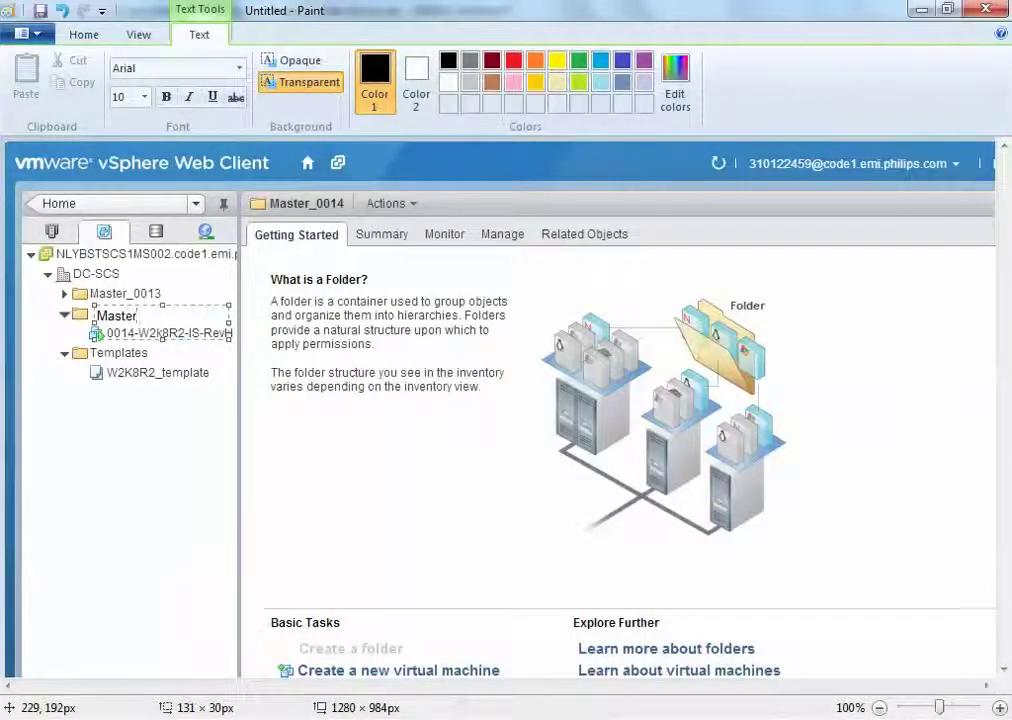
text(Master_0014,)
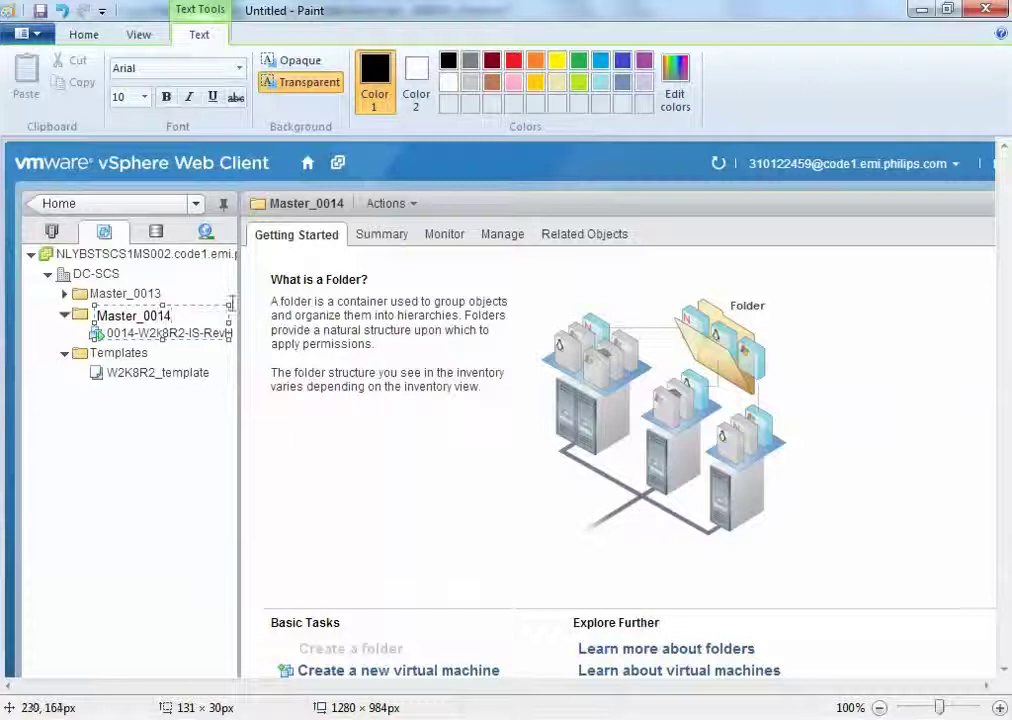
key(ctrl+a)
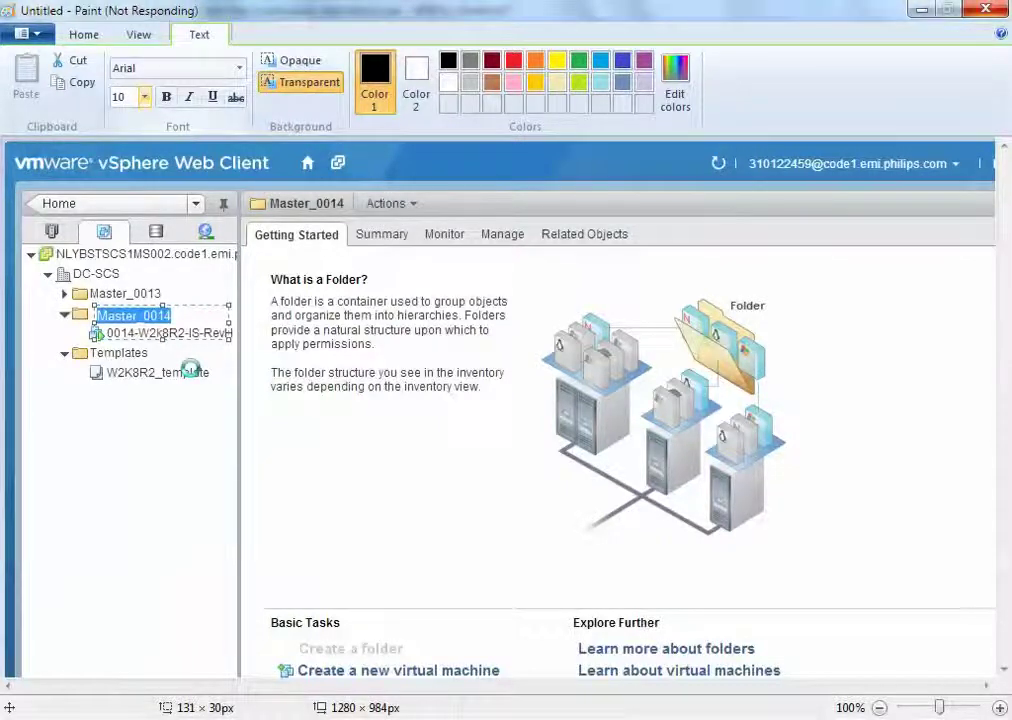
click(192, 350)
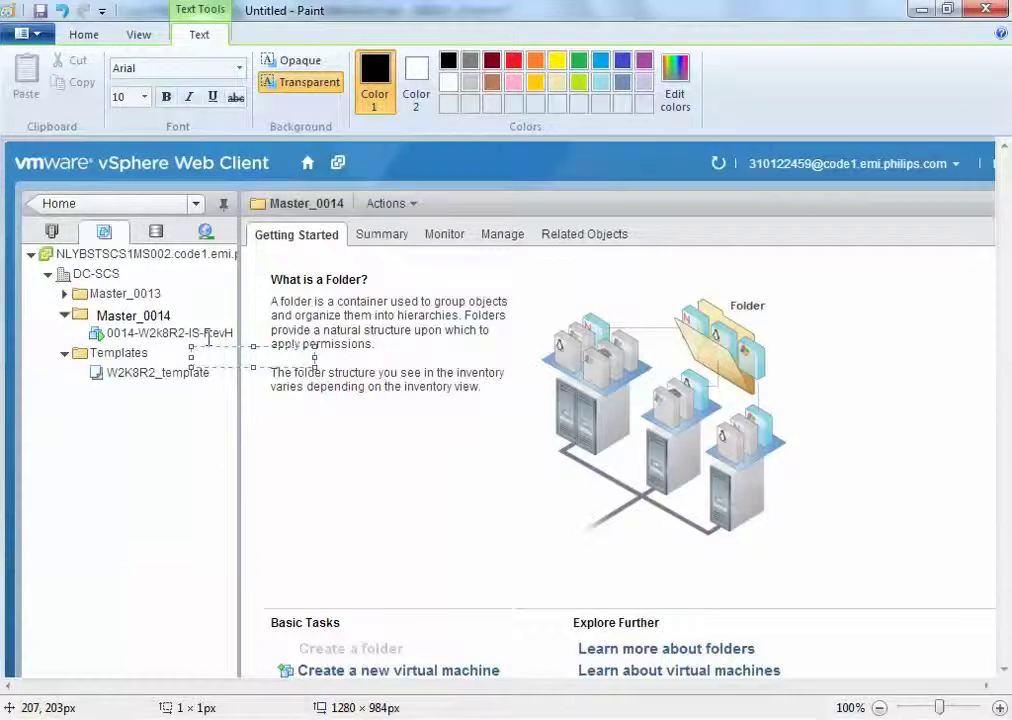
drag(131, 317, 178, 322)
click(276, 482)
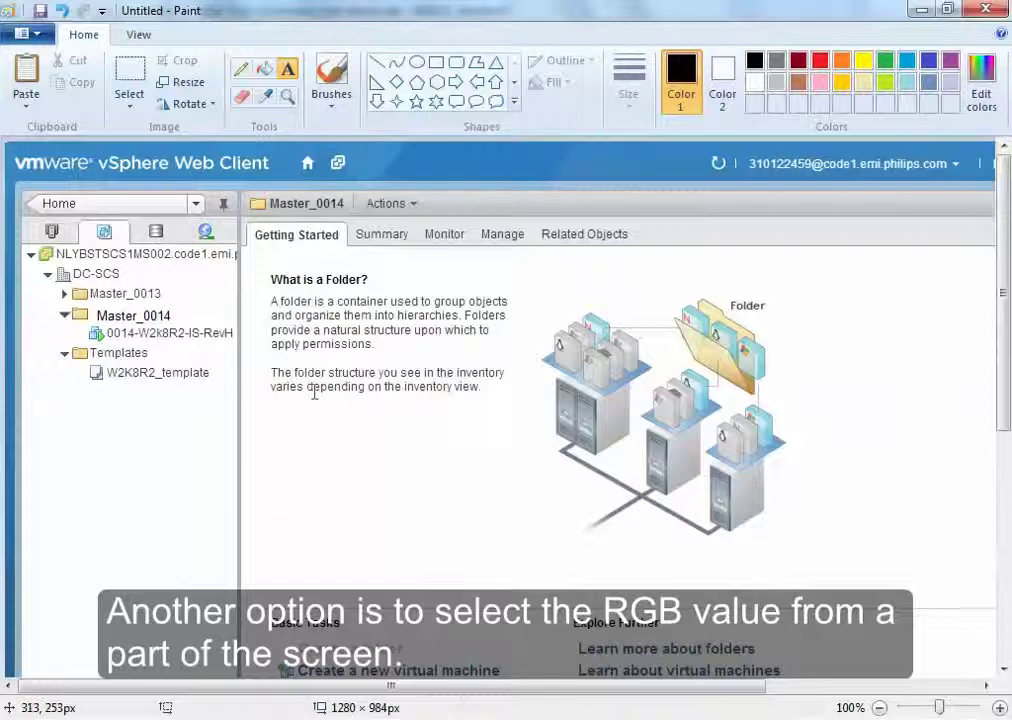
Pick the blue of the vSphere header as the foreground color and examine its RGB values in the color editor
click(266, 98)
click(812, 148)
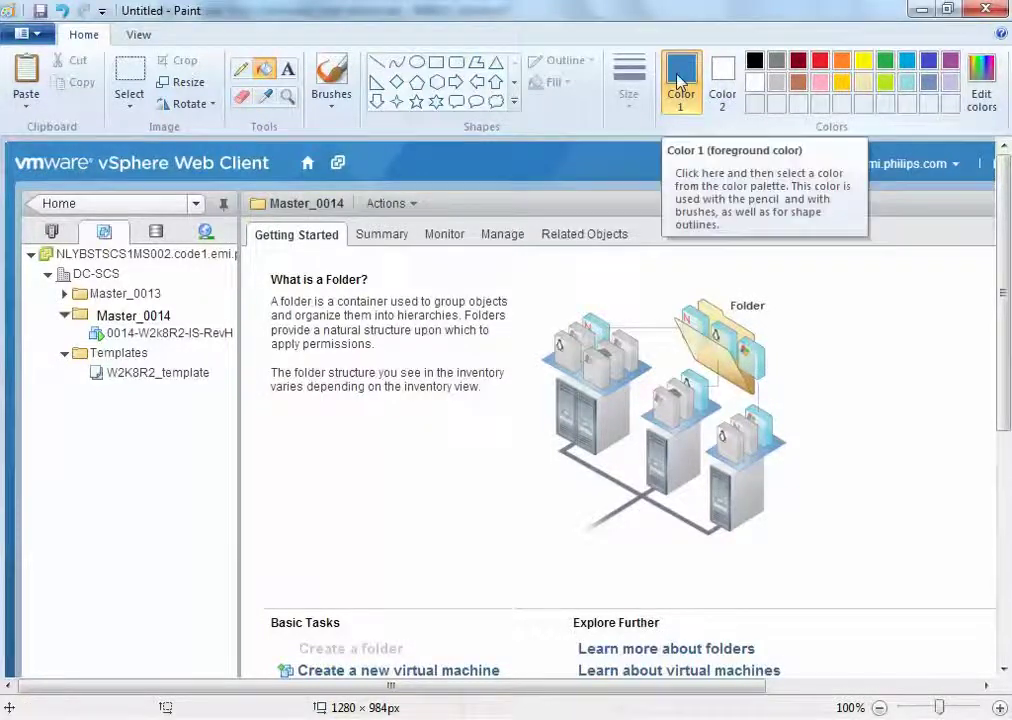
click(980, 76)
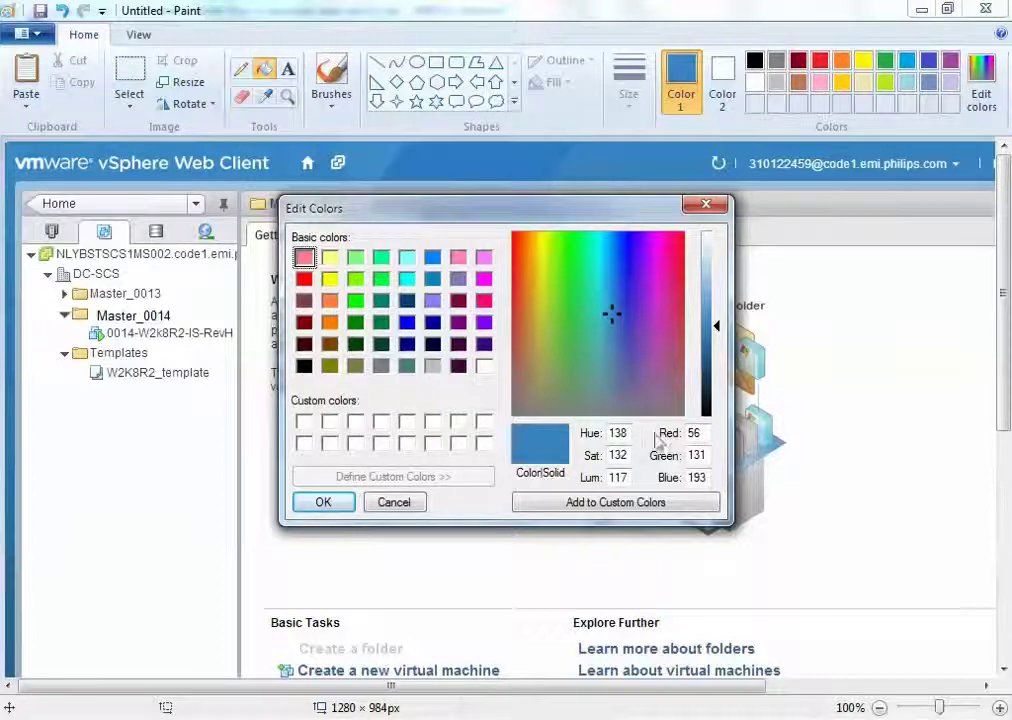
double_click(689, 434)
double_click(707, 455)
double_click(700, 478)
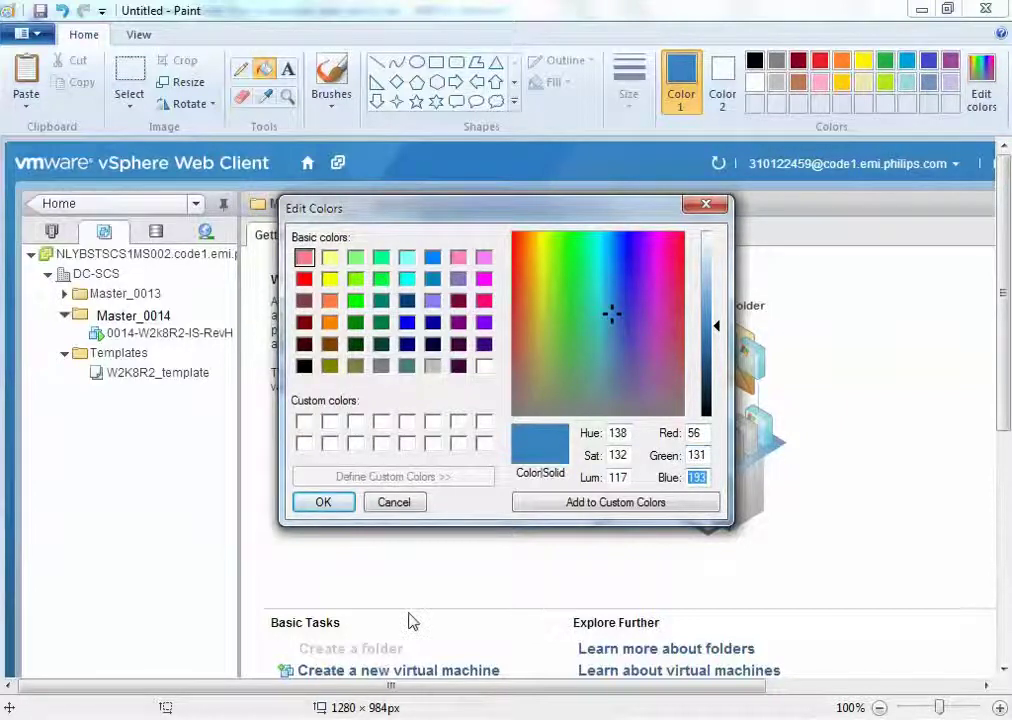
click(615, 502)
click(395, 502)
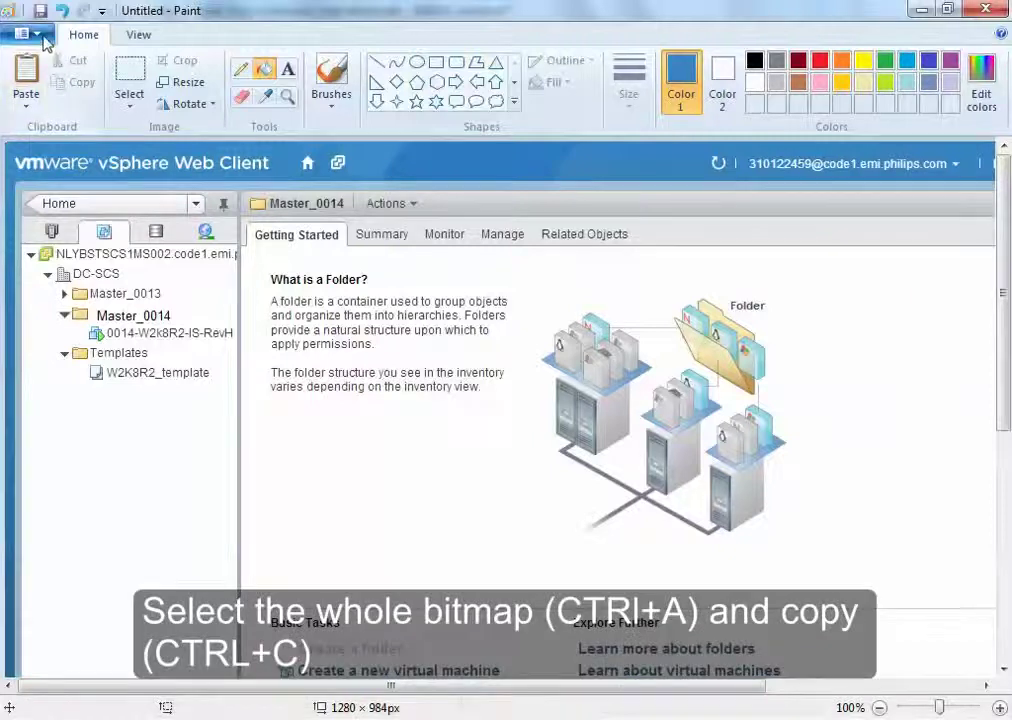
click(30, 33)
click(188, 23)
click(26, 105)
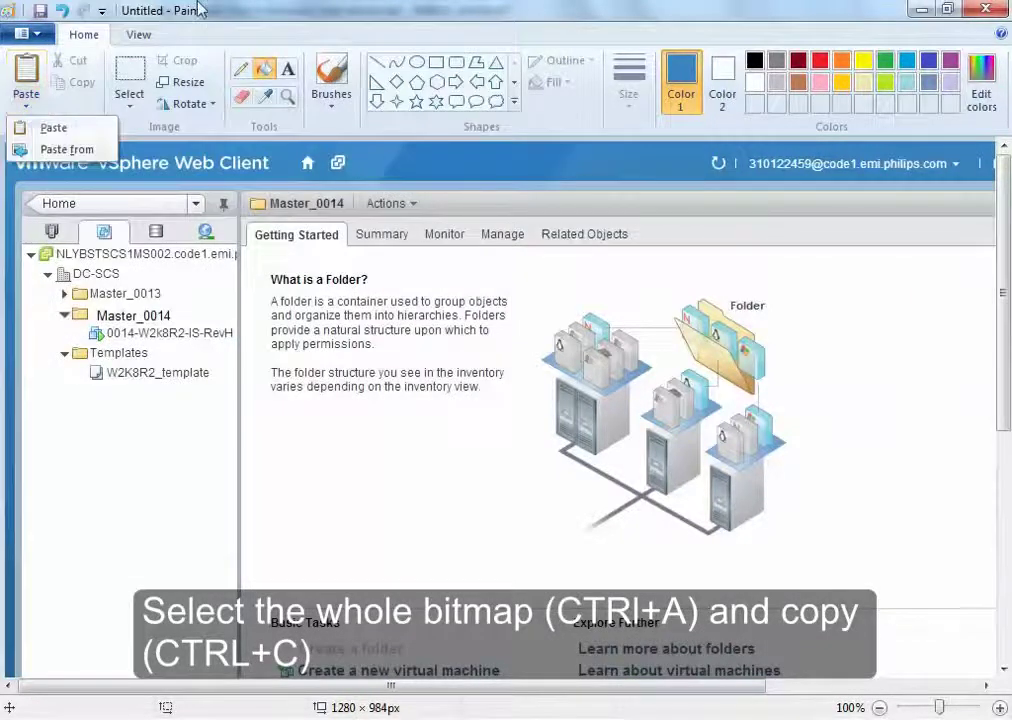
click(140, 15)
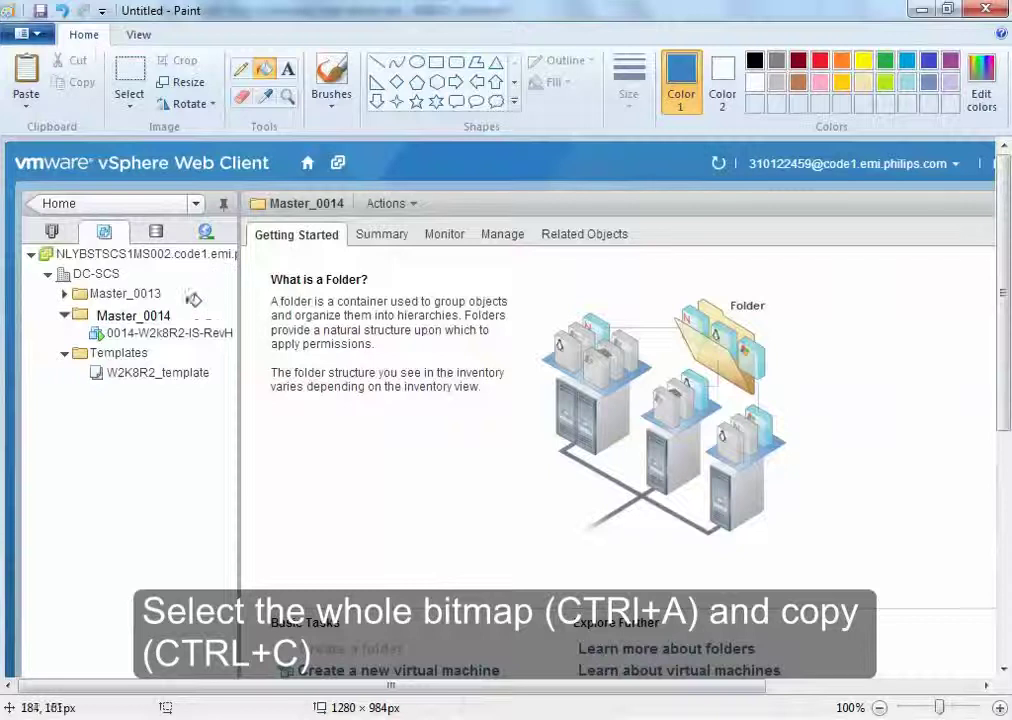
Select the entire edited bitmap and copy it
key(ctrl+a)
click(130, 104)
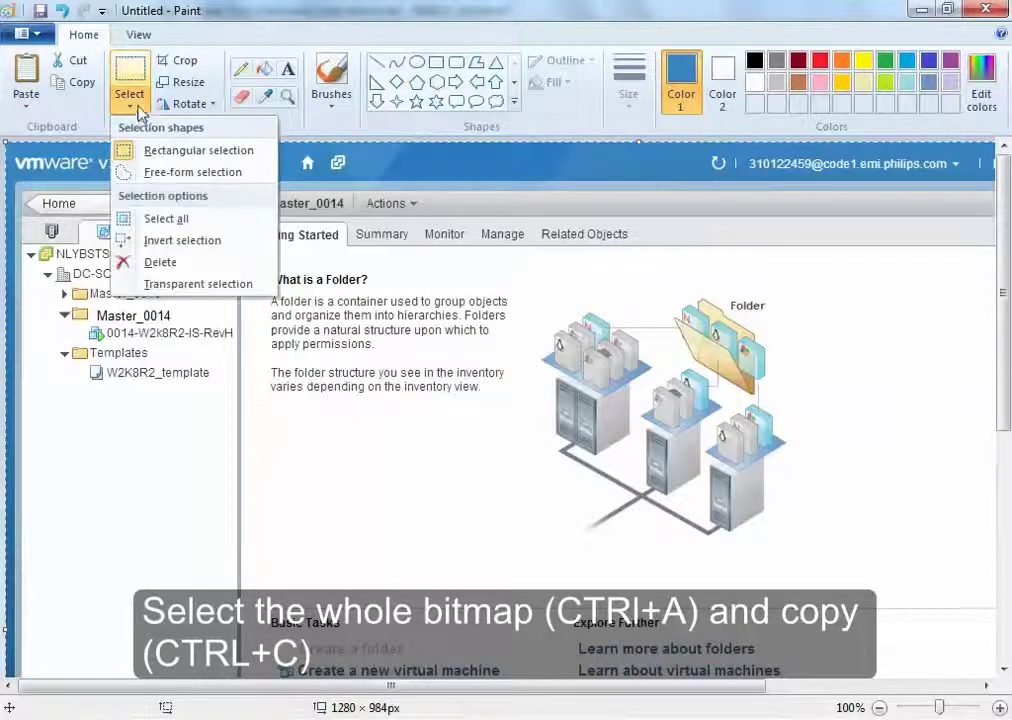
click(185, 218)
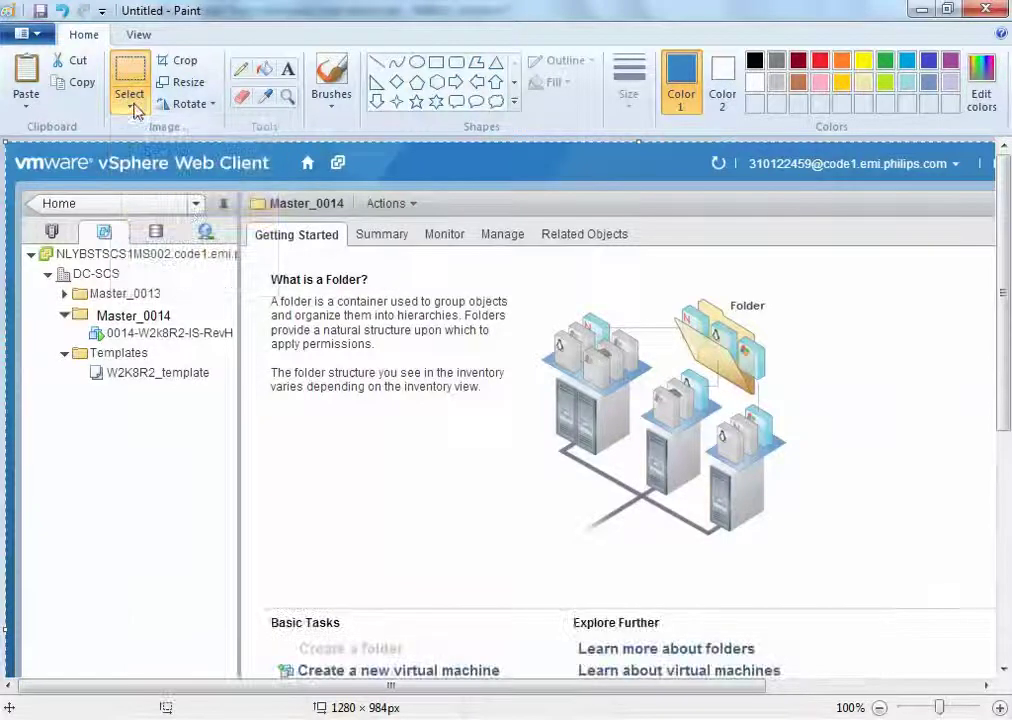
click(132, 104)
right_click(194, 257)
click(257, 290)
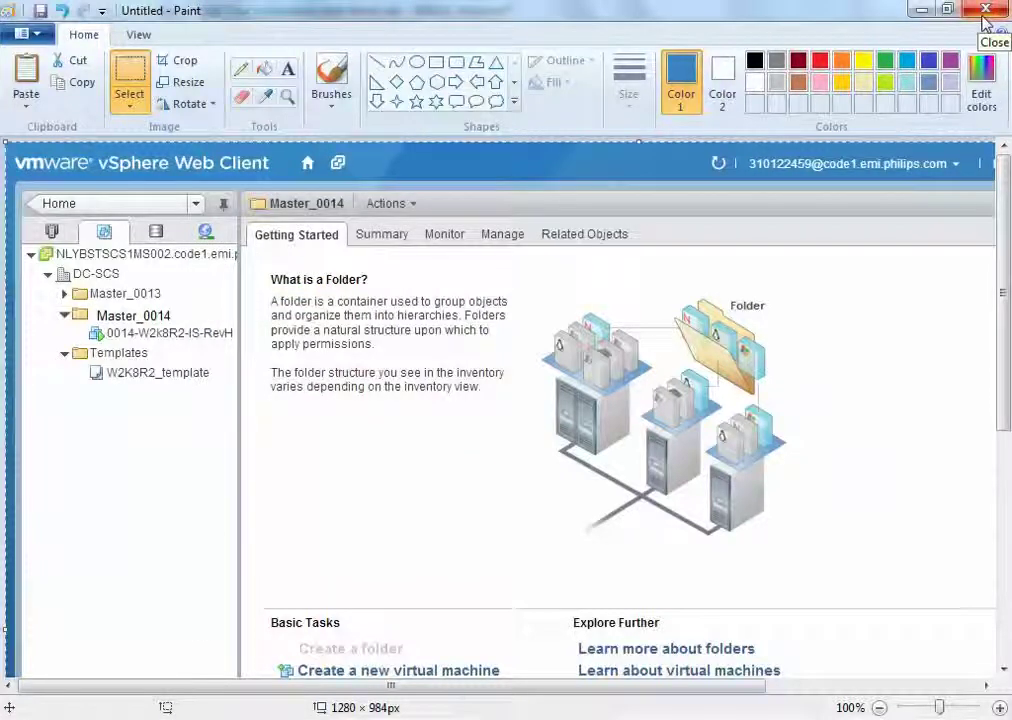
Minimize Paint, return to uPerform, replace the Start situation step's background image with the copied bitmap and check the result
click(922, 12)
click(603, 448)
click(682, 566)
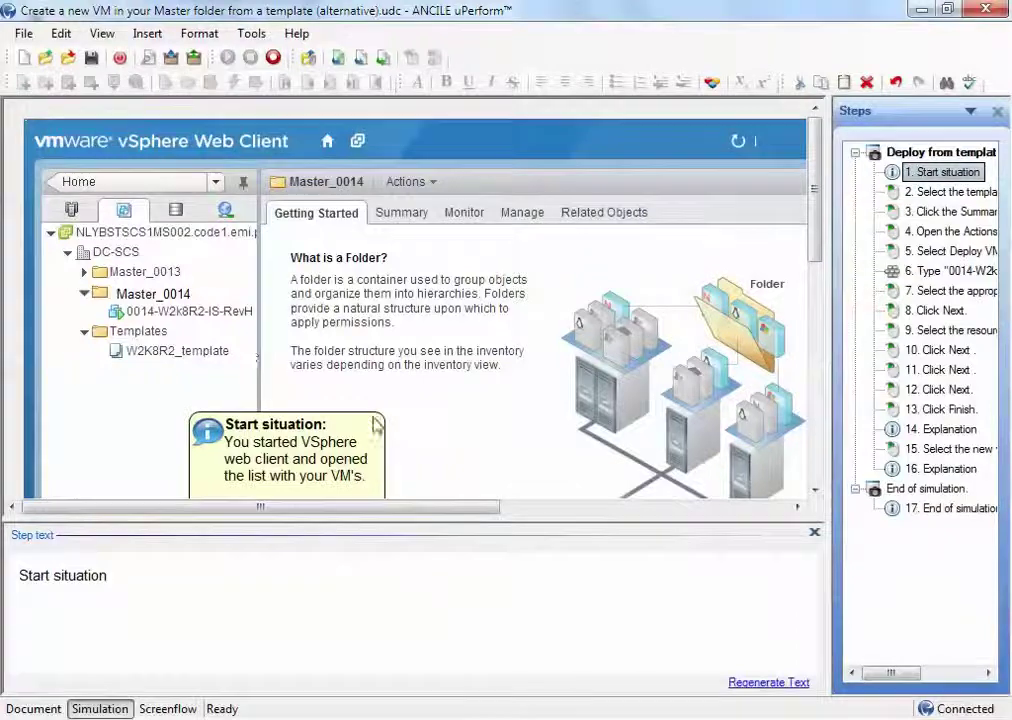
drag(355, 508, 594, 515)
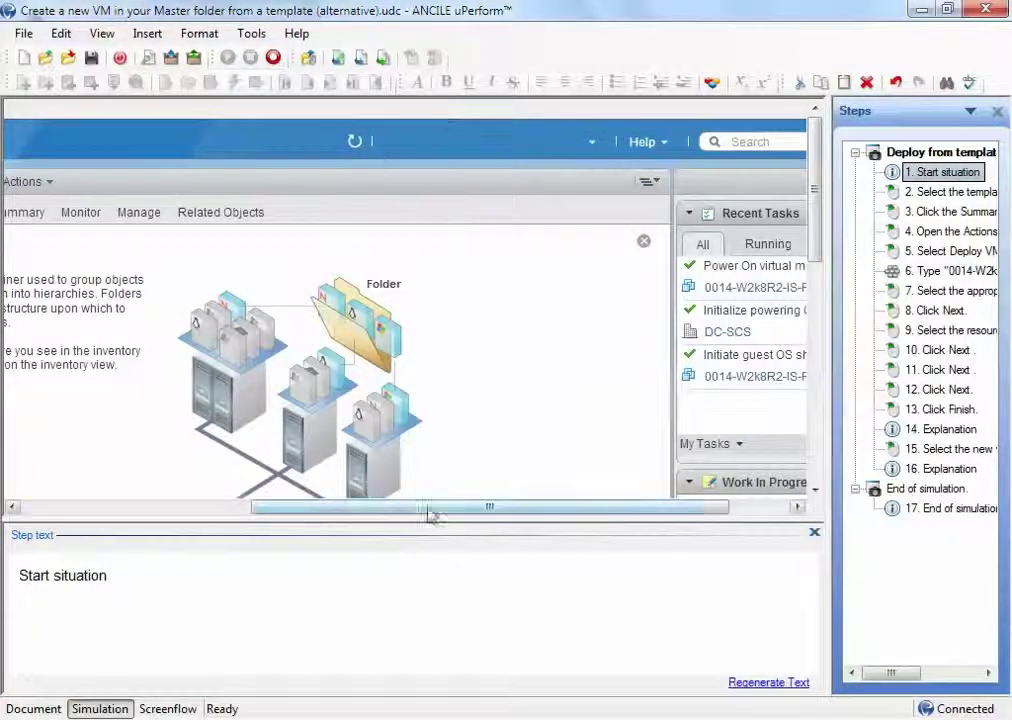
drag(430, 508, 262, 506)
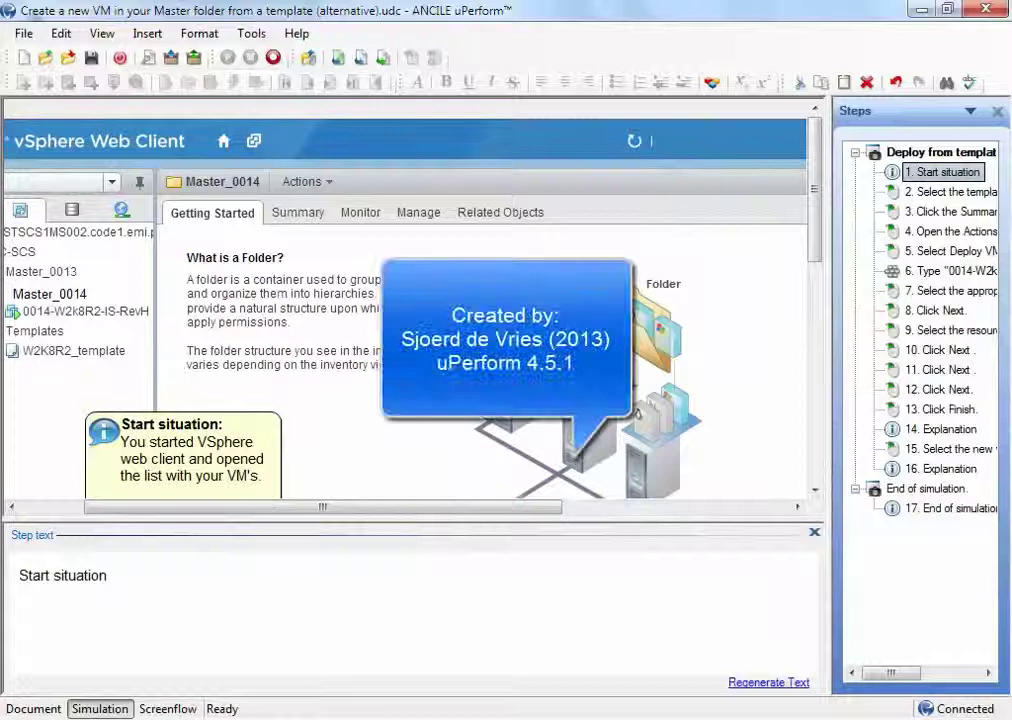